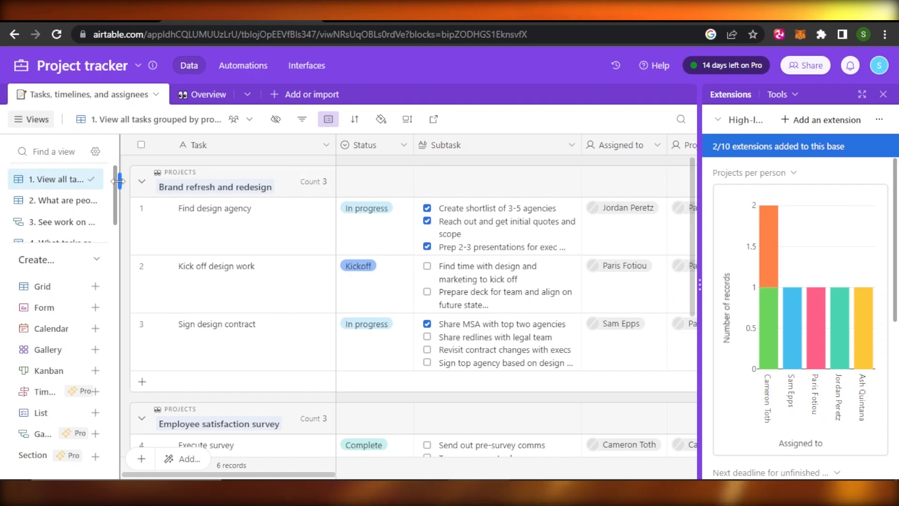
# Widen the views sidebar beside the task grid slightly.
pyautogui.moveTo(119, 155); pyautogui.dragTo(147, 156)
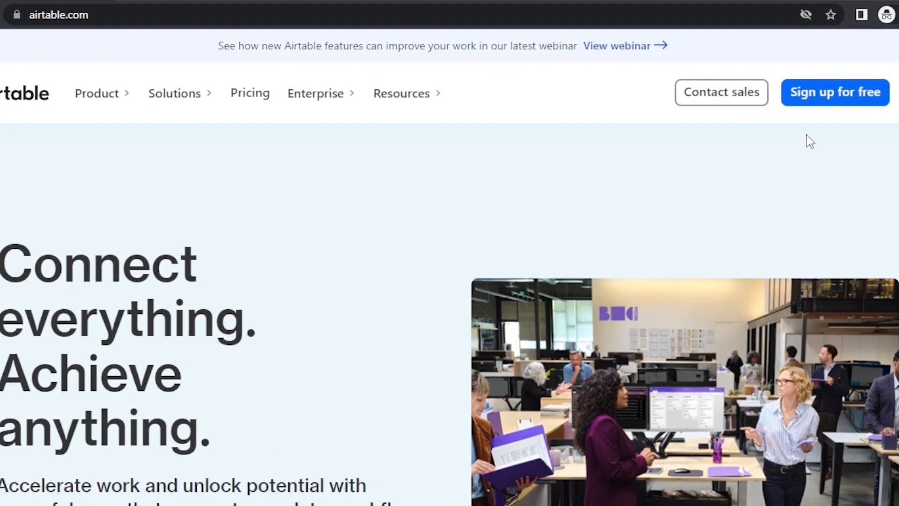
# Look through the Airtable homepage, covering the product features, interface and getting-started sections, and return to the sign-up area.
pyautogui.scroll(-3, 691, 156)
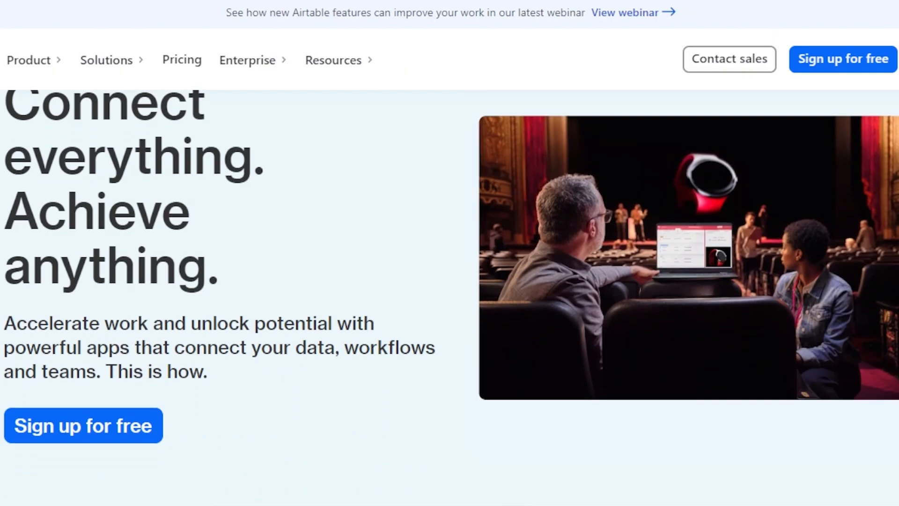
pyautogui.scroll(-10, 449, 281)
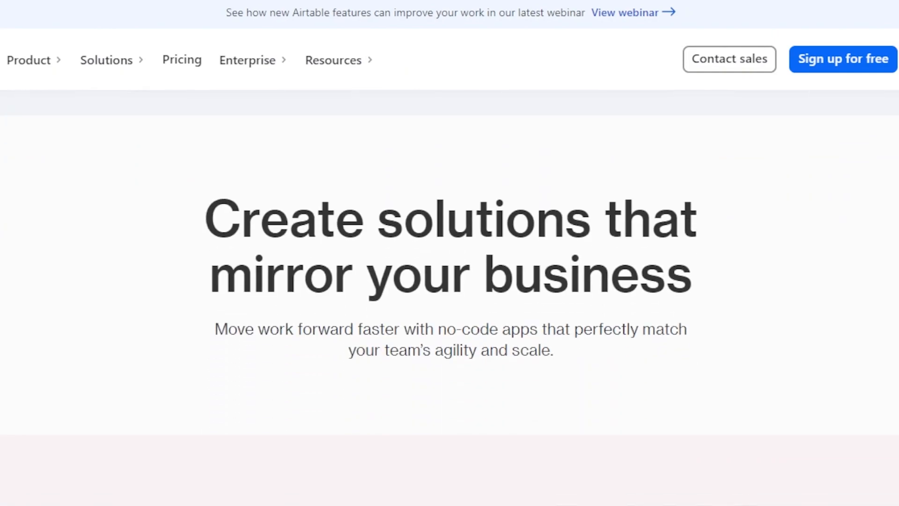
pyautogui.scroll(-14, 388, 257)
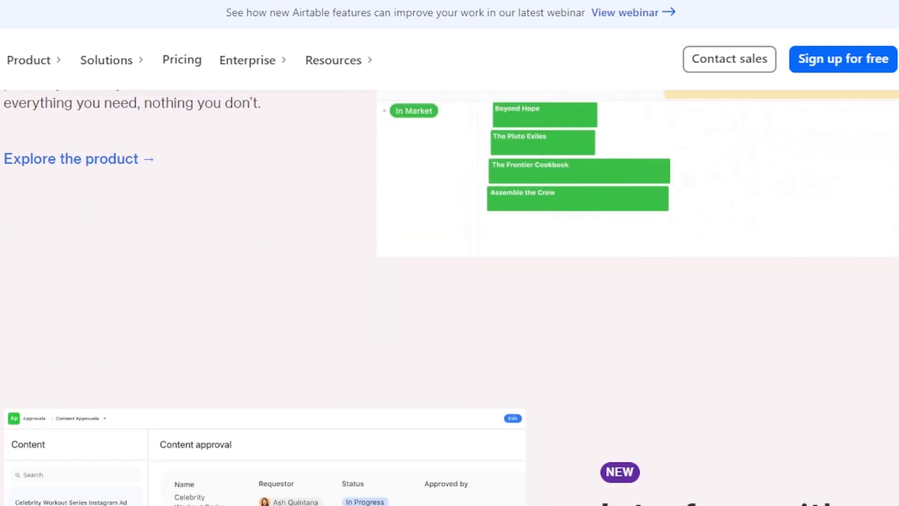
pyautogui.scroll(5, 386, 216)
pyautogui.scroll(-12, 386, 179)
pyautogui.scroll(-1, 385, 281)
pyautogui.scroll(1, 386, 281)
pyautogui.scroll(-1, 386, 281)
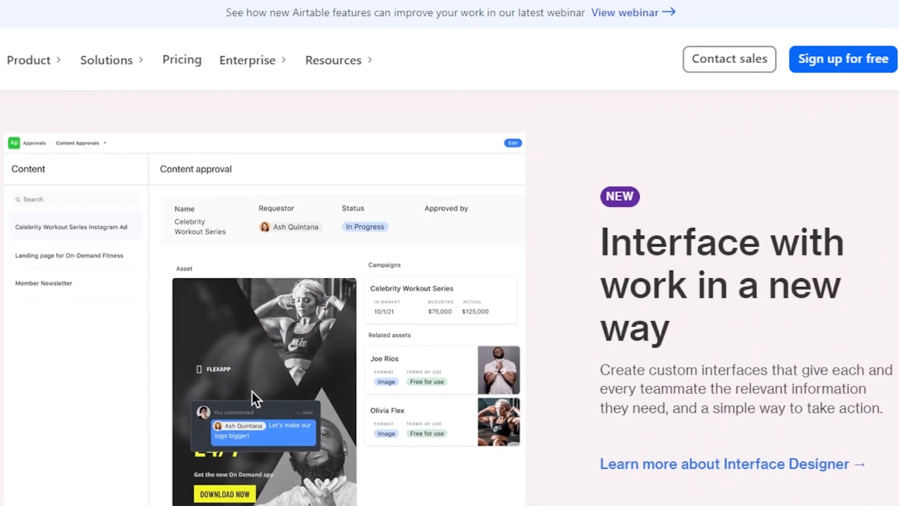
pyautogui.scroll(-13, 252, 389)
pyautogui.scroll(-18, 570, 96)
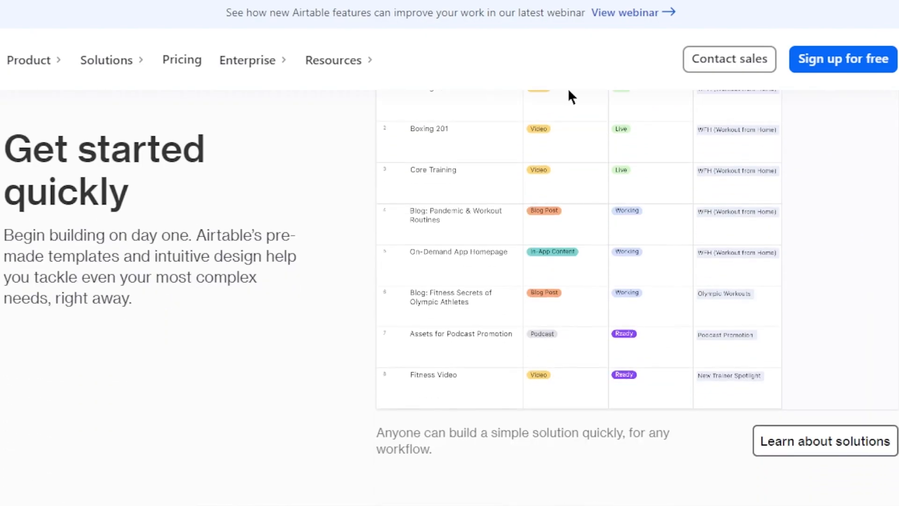
pyautogui.scroll(20, 570, 96)
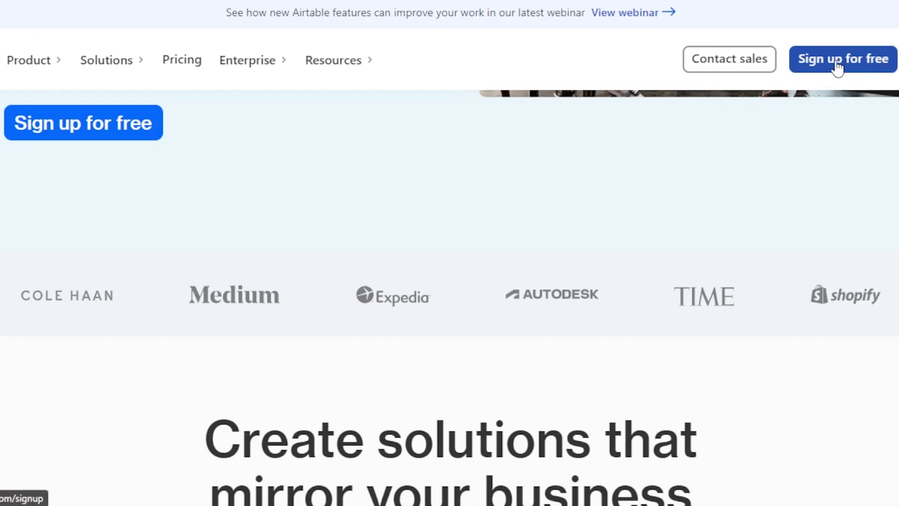
pyautogui.scroll(9, 786, 72)
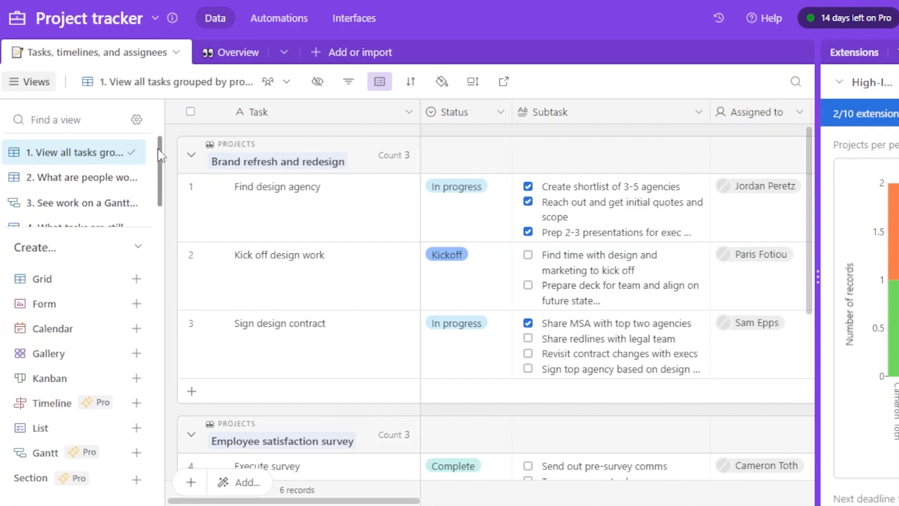
# View the Project tracker base's details with its name, appearance and base guide, and close them.
pyautogui.click(155, 18)
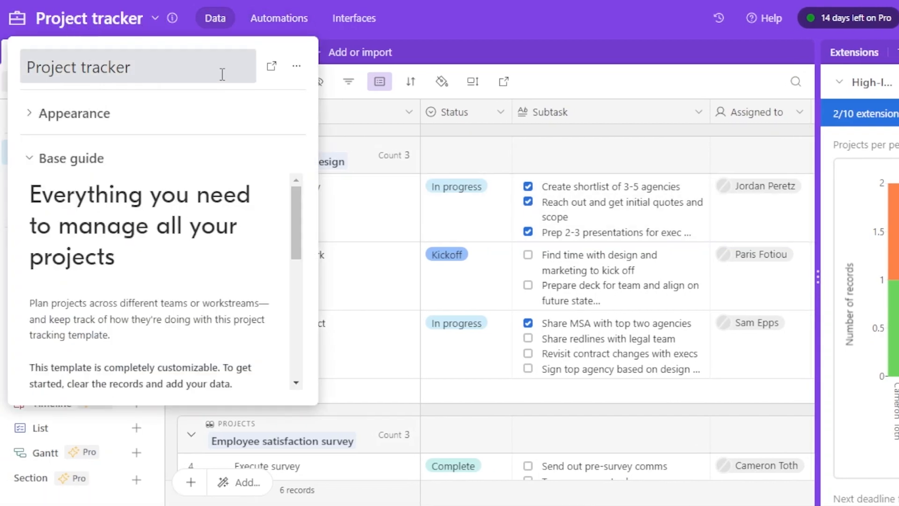
pyautogui.click(495, 19)
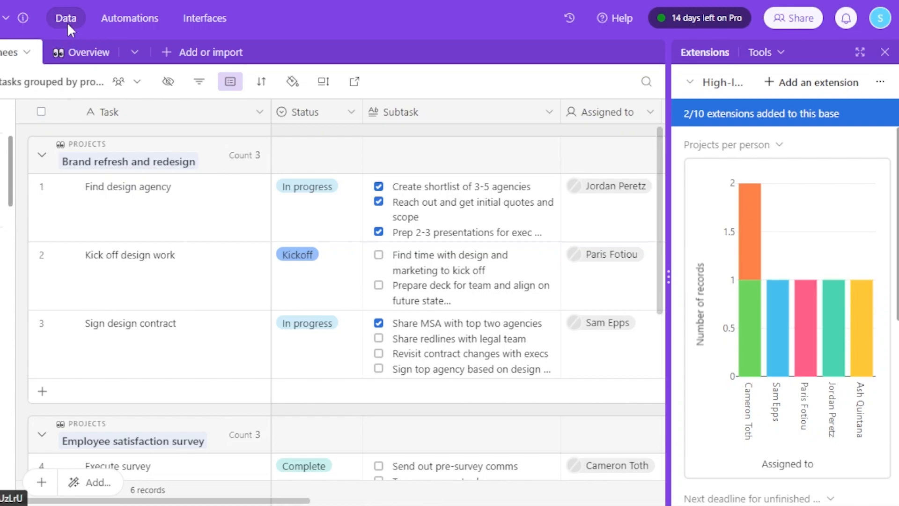
# Go to the base's automations, look through the suggested automations and narrow the automations list slightly.
pyautogui.click(129, 24)
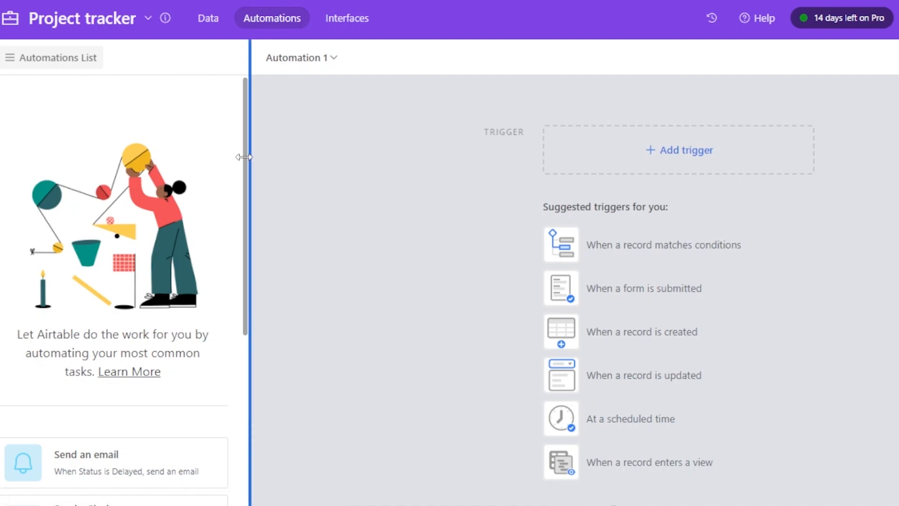
pyautogui.moveTo(245, 182); pyautogui.dragTo(235, 349)
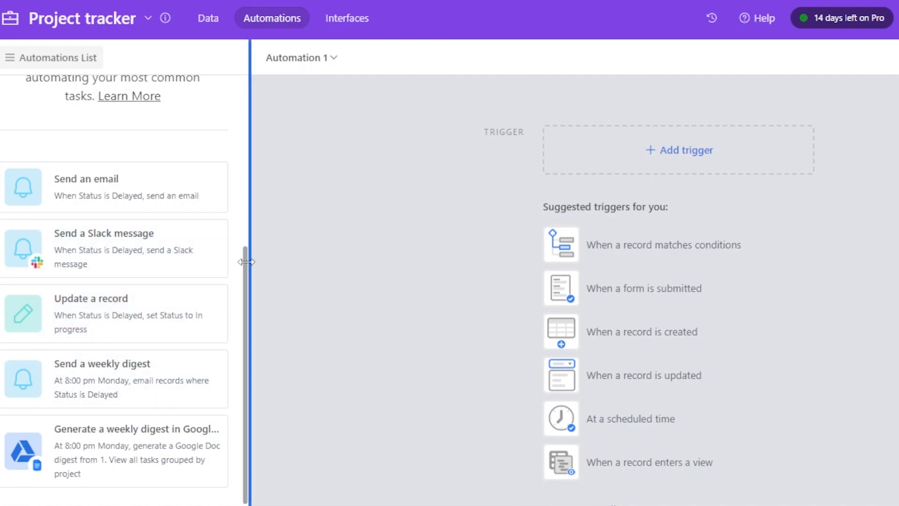
pyautogui.moveTo(244, 265); pyautogui.dragTo(239, 265)
# Rename Automation 1 as "test".
pyautogui.click(295, 58)
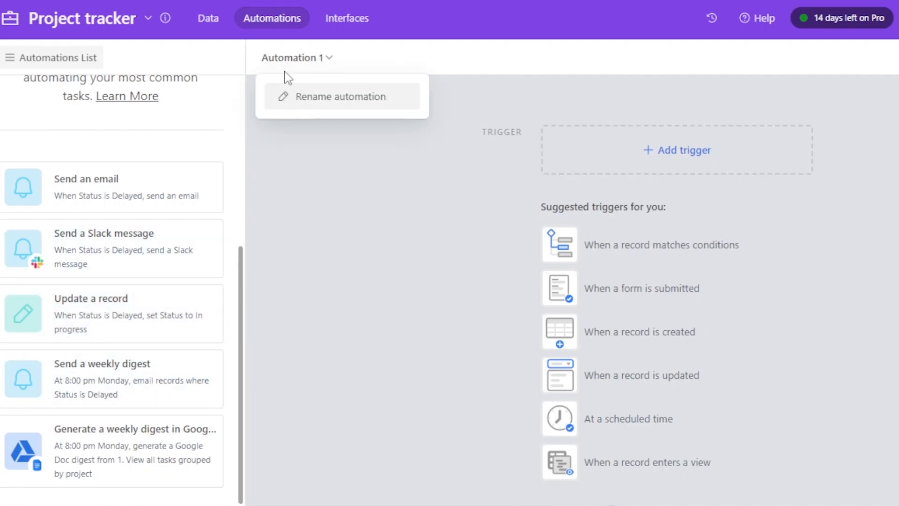
pyautogui.click(328, 99)
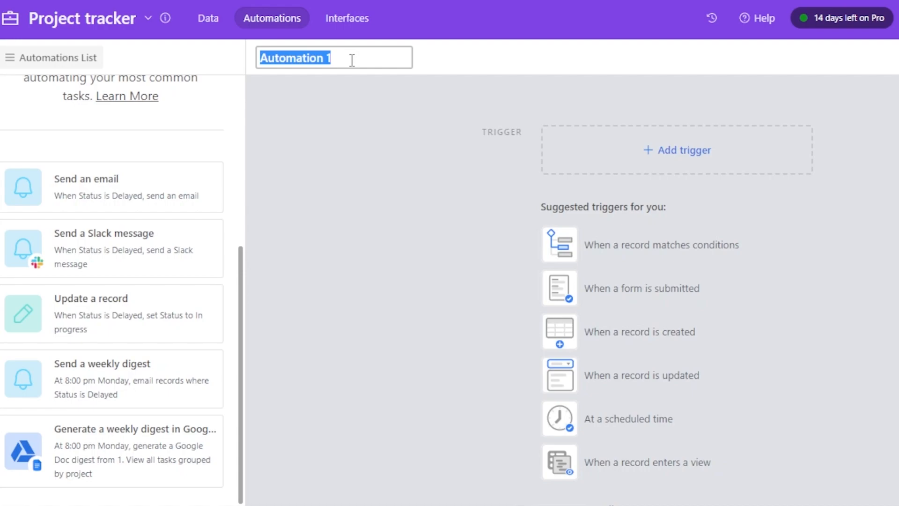
pyautogui.write('test')
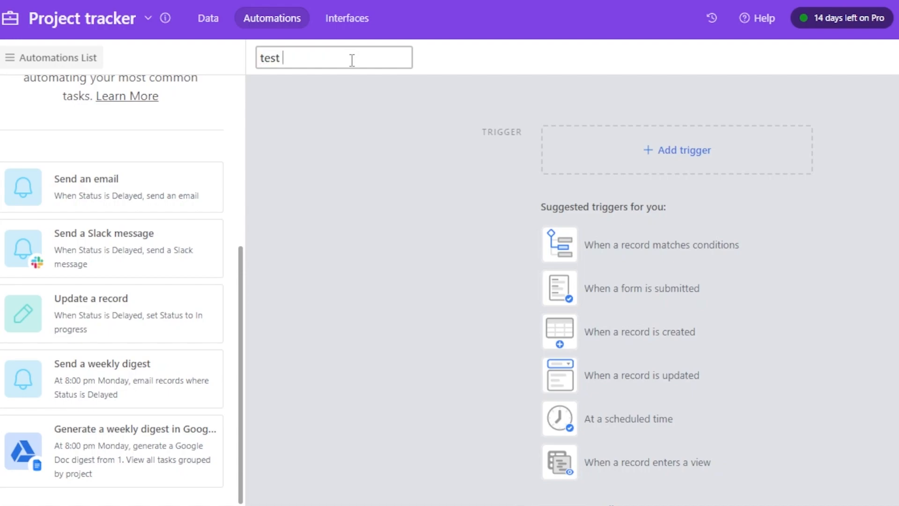
pyautogui.press('Return')
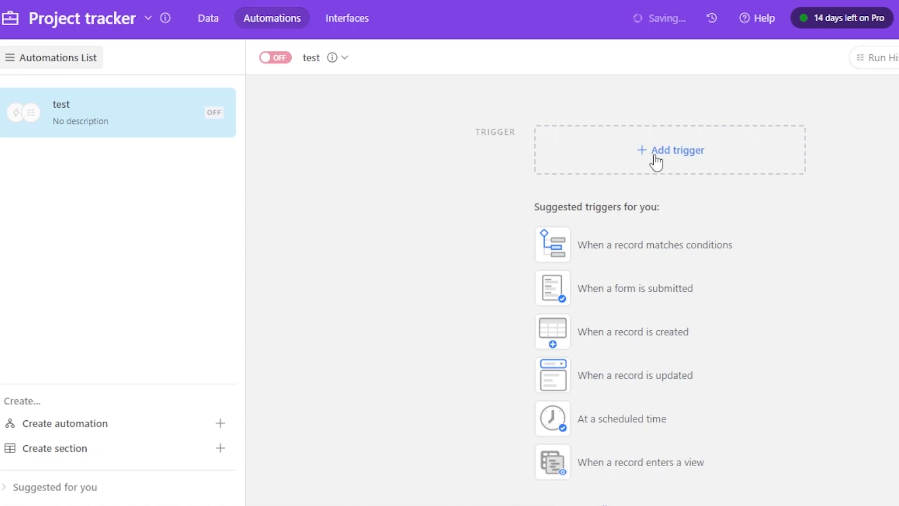
# Add an "At scheduled time" trigger to the test automation with the interval type Hours.
pyautogui.click(670, 152)
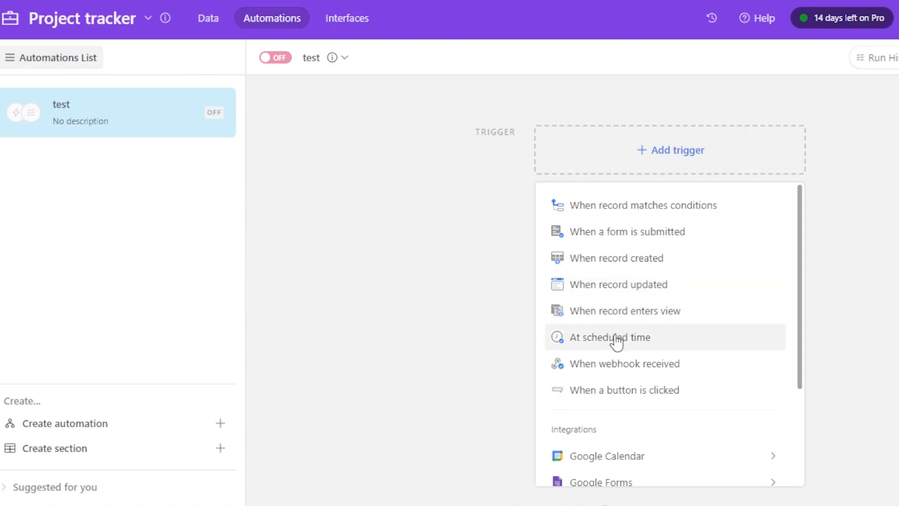
pyautogui.click(571, 340)
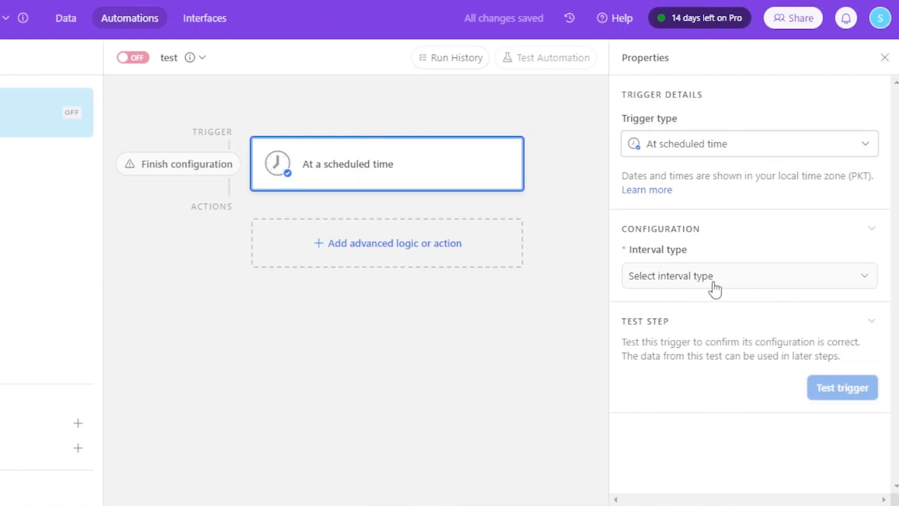
pyautogui.click(687, 285)
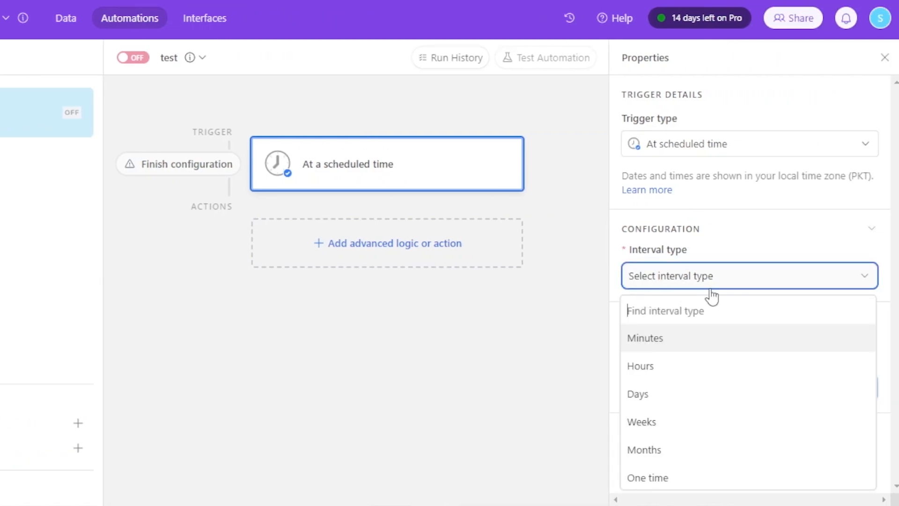
pyautogui.click(648, 368)
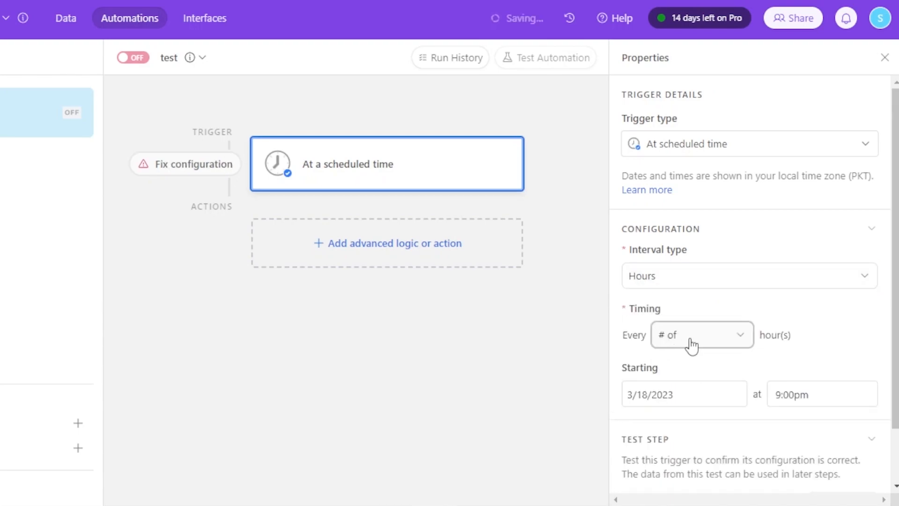
# Set the scheduled trigger's timing to every 2 hours.
pyautogui.moveTo(895, 291); pyautogui.dragTo(895, 340)
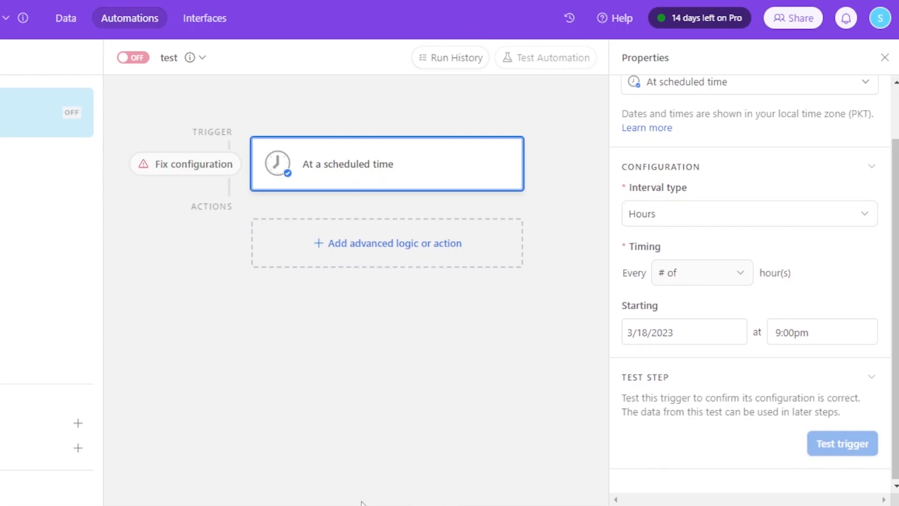
pyautogui.click(698, 272)
pyautogui.click(685, 98)
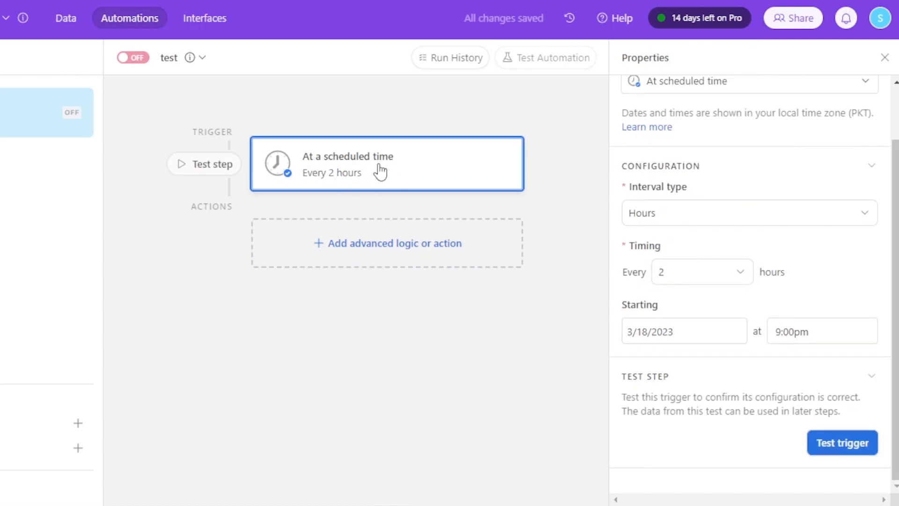
# Set the scheduled trigger's timing to every 6 hours.
pyautogui.click(723, 268)
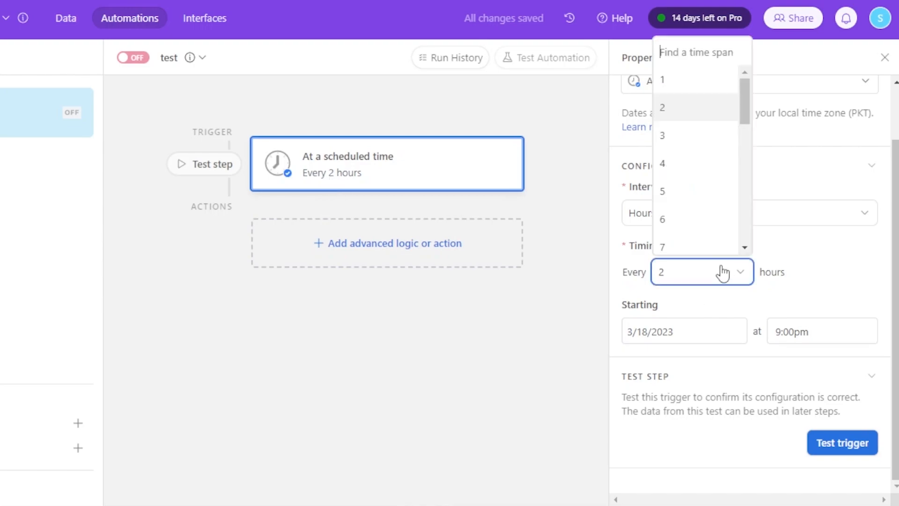
pyautogui.moveTo(752, 95); pyautogui.dragTo(750, 123)
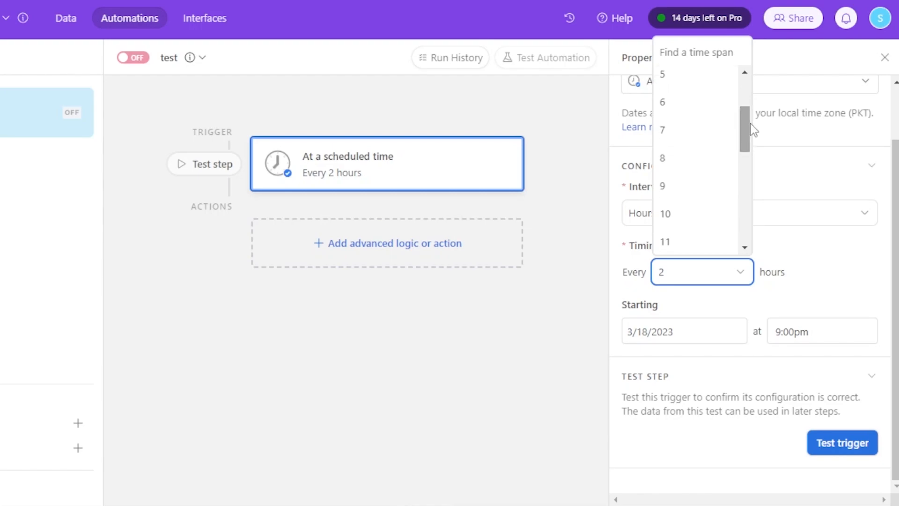
pyautogui.click(682, 104)
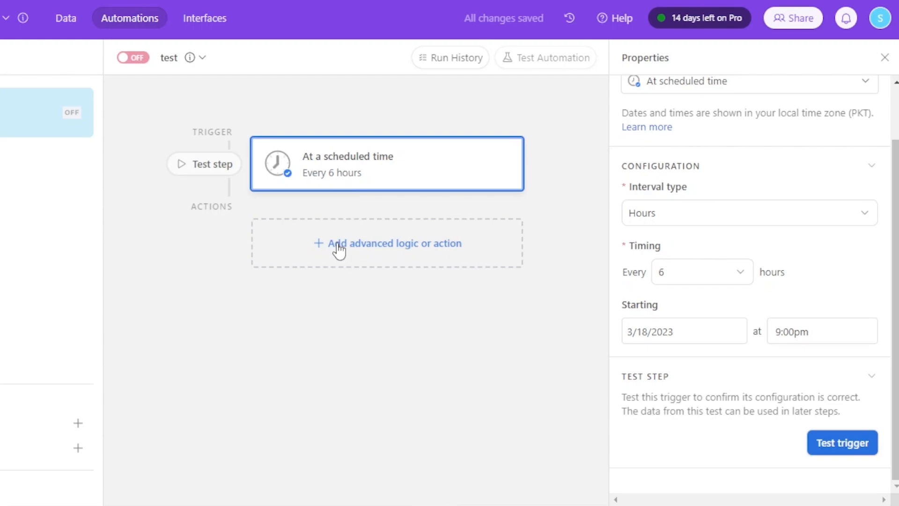
# Add a conditional logic group that runs if Actual trigger time is the exact date 3/13/2023.
pyautogui.click(325, 252)
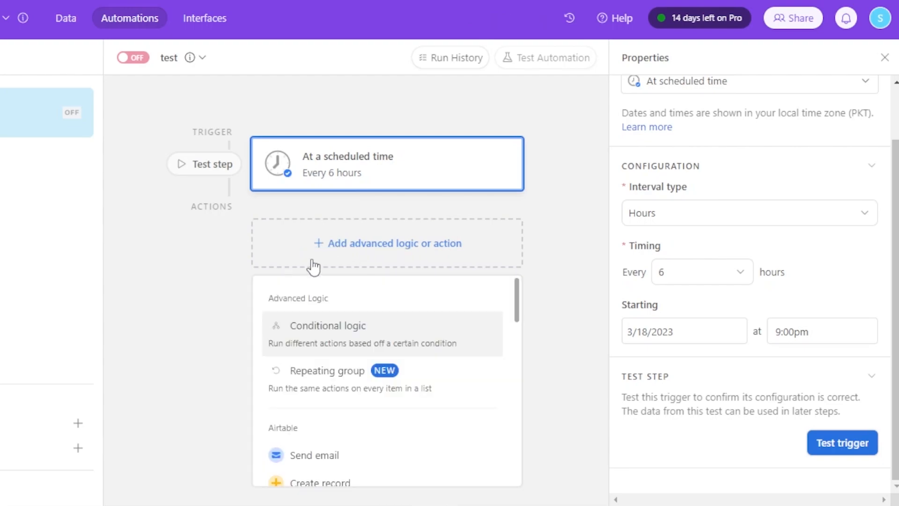
pyautogui.moveTo(520, 302); pyautogui.dragTo(521, 313)
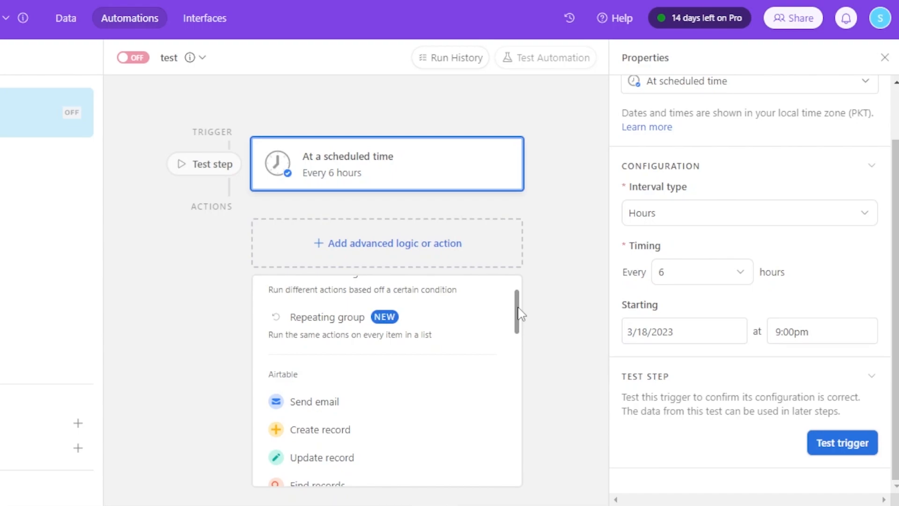
pyautogui.moveTo(517, 318); pyautogui.dragTo(517, 304)
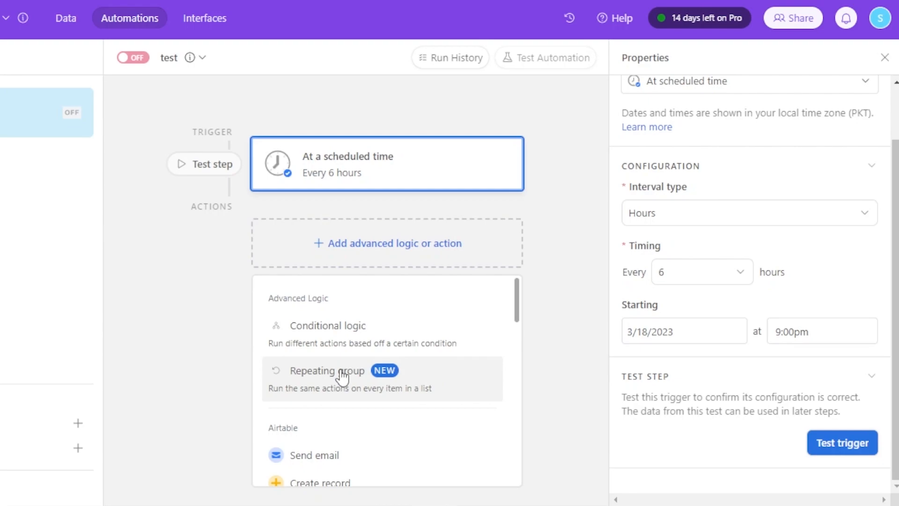
pyautogui.click(326, 336)
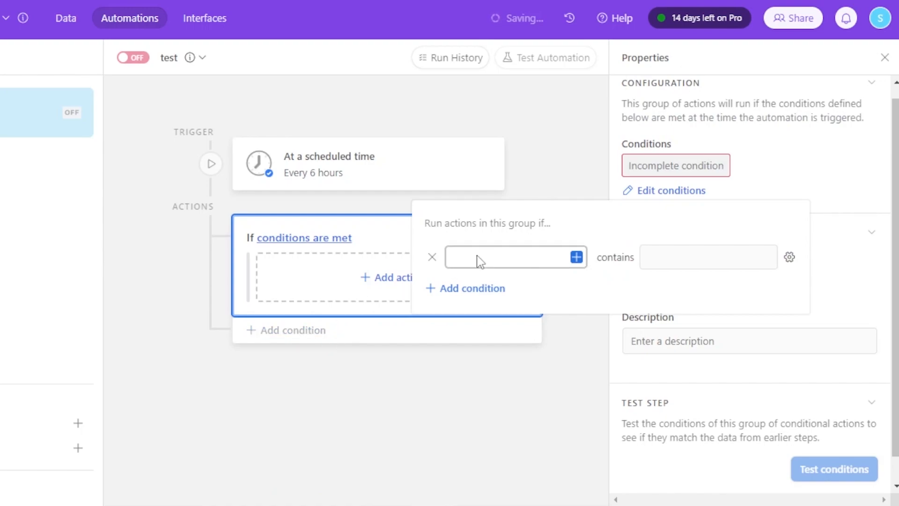
pyautogui.click(577, 257)
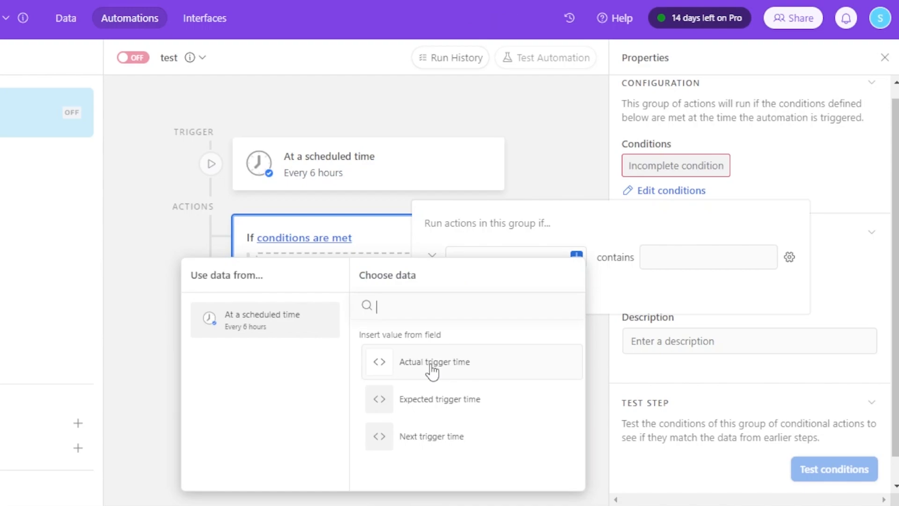
pyautogui.click(458, 377)
pyautogui.click(732, 257)
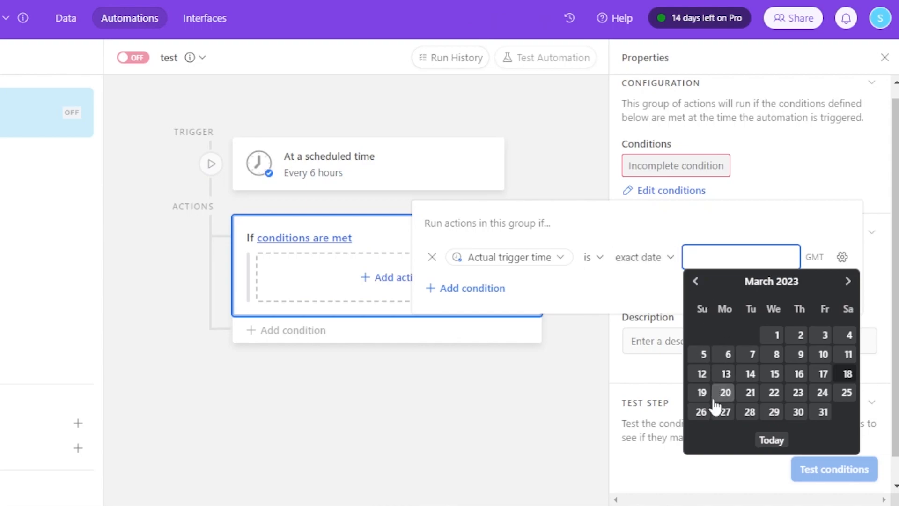
pyautogui.click(727, 376)
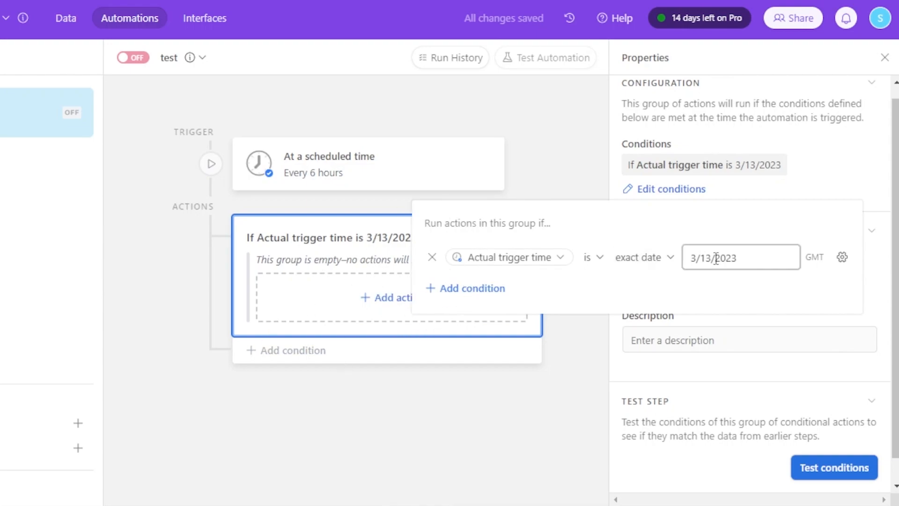
pyautogui.click(499, 413)
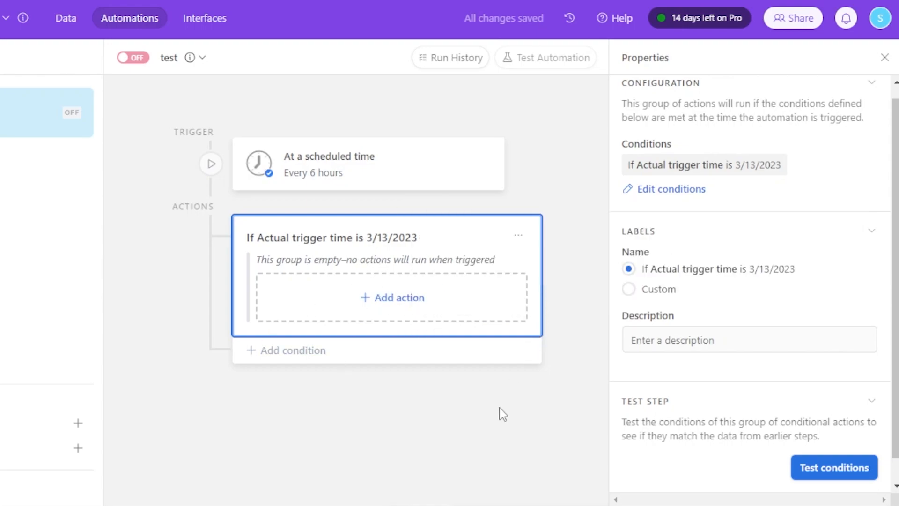
# Delete the conditional group from the automation's actions and confirm the deletion.
pyautogui.click(518, 235)
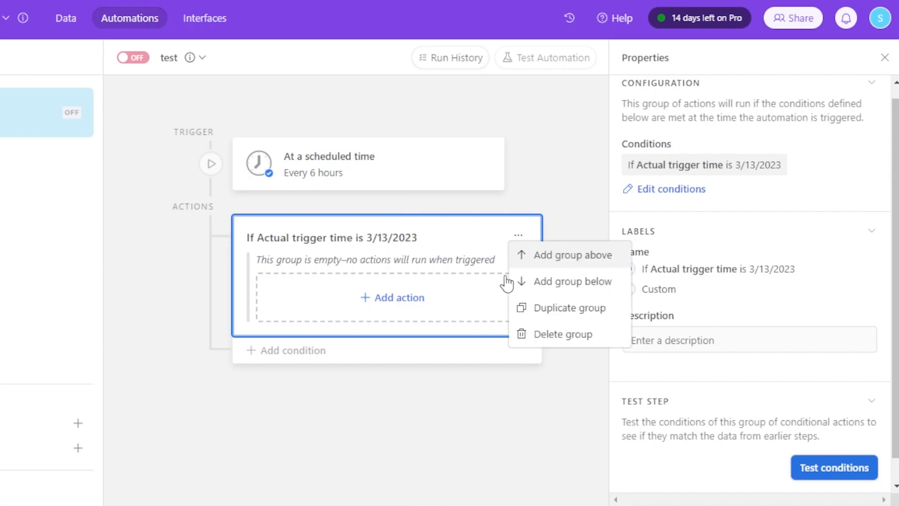
pyautogui.click(553, 333)
pyautogui.click(665, 321)
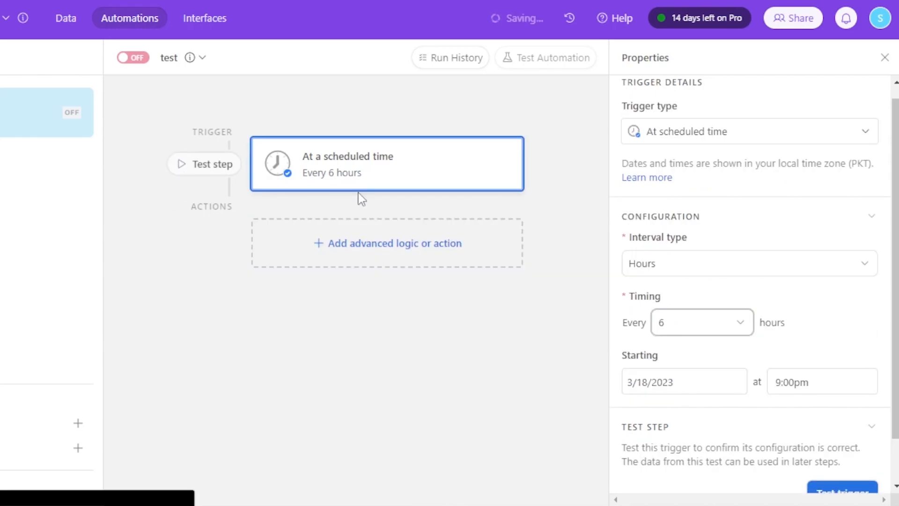
# Add a repeating group to the automation's actions and place a Send email action inside it.
pyautogui.click(401, 248)
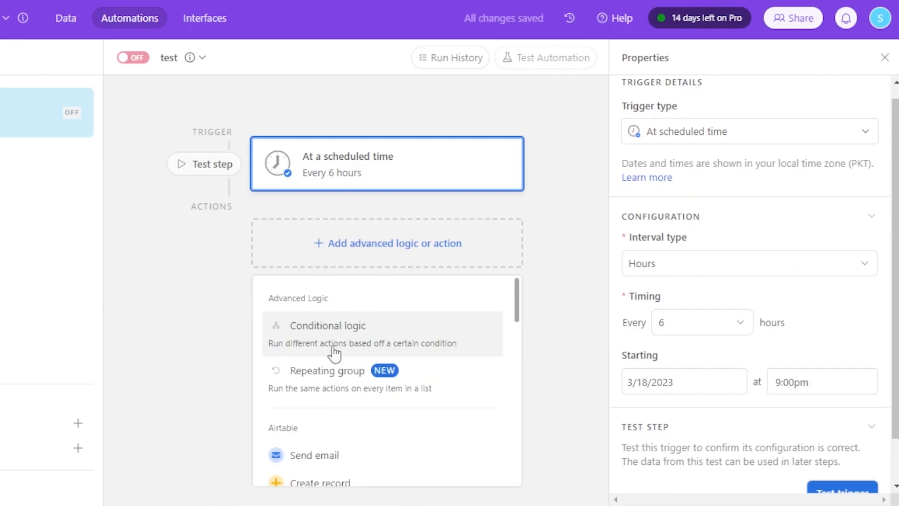
pyautogui.click(382, 372)
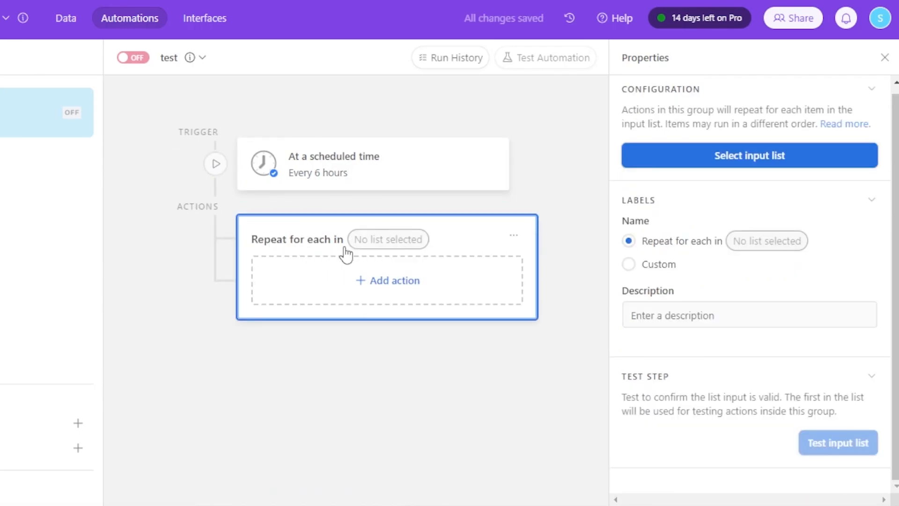
pyautogui.click(368, 282)
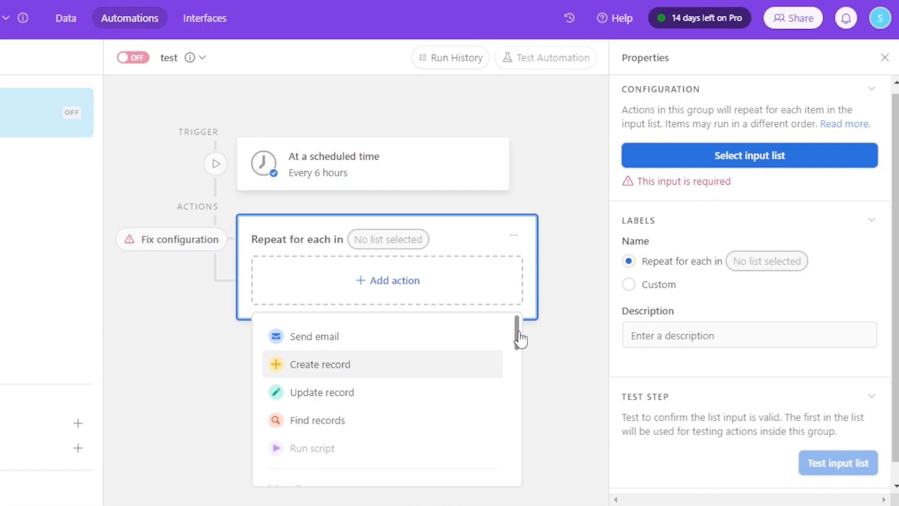
pyautogui.click(425, 338)
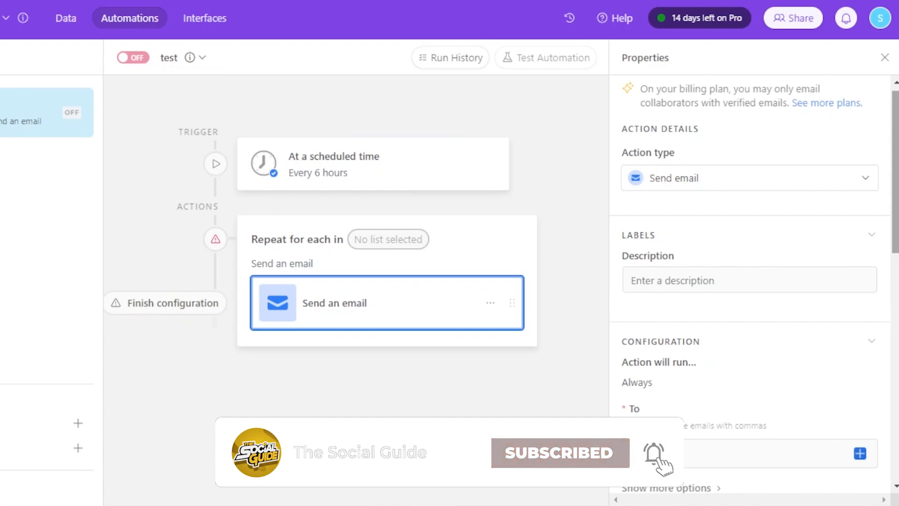
# Examine the Send email action's subject data sources, message, attachments and test options.
pyautogui.scroll(-4, 749, 281)
pyautogui.scroll(-4, 749, 281)
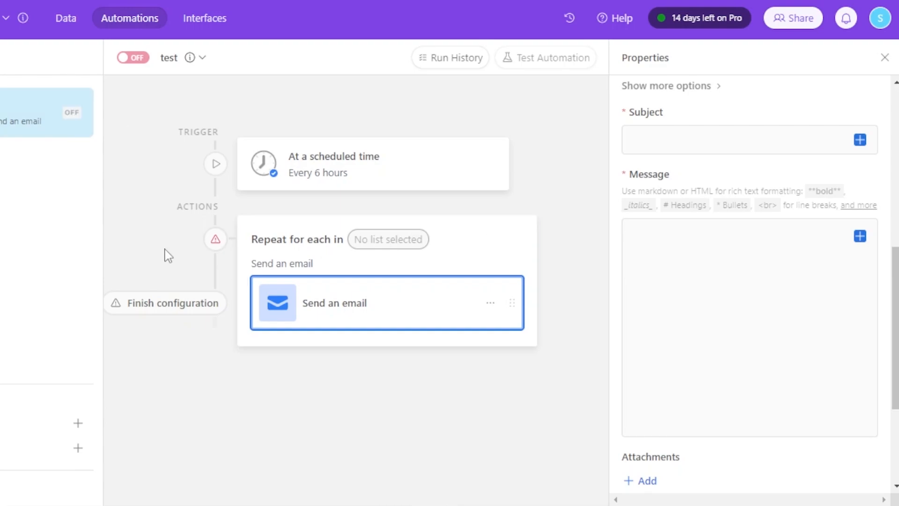
pyautogui.click(859, 140)
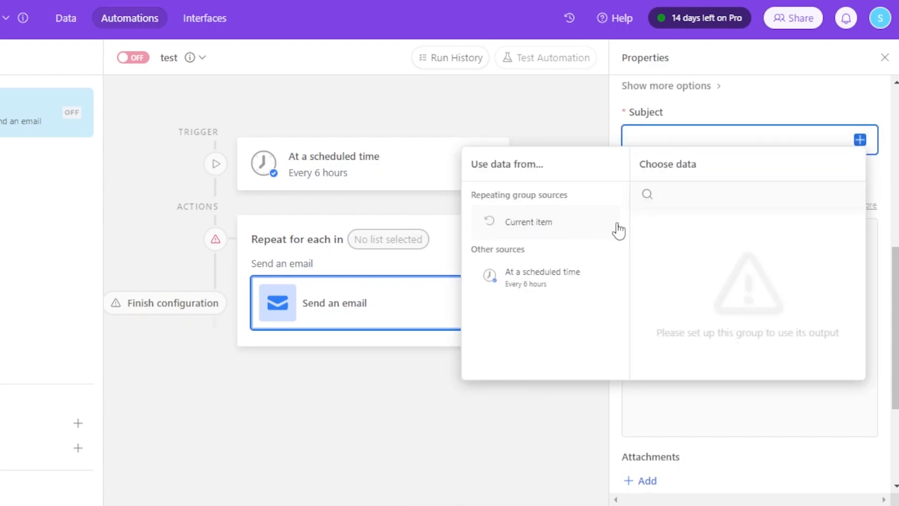
pyautogui.click(594, 130)
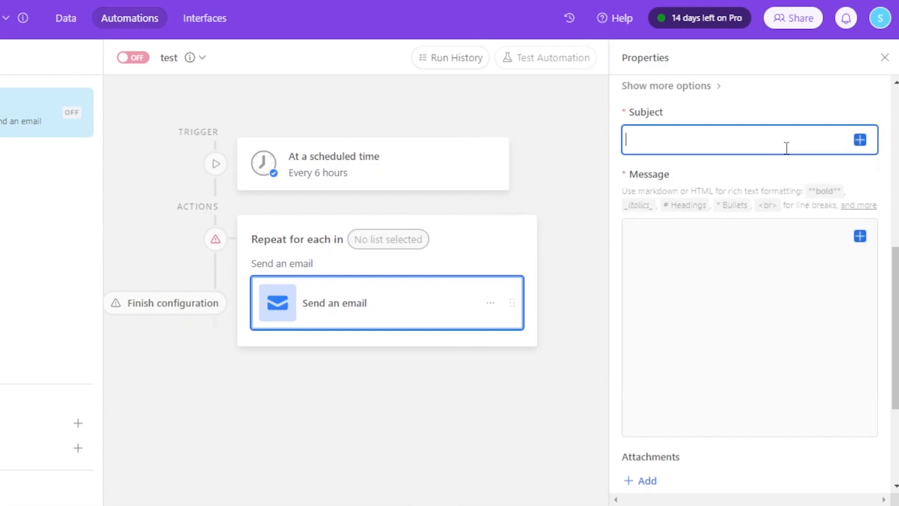
pyautogui.scroll(-2, 786, 148)
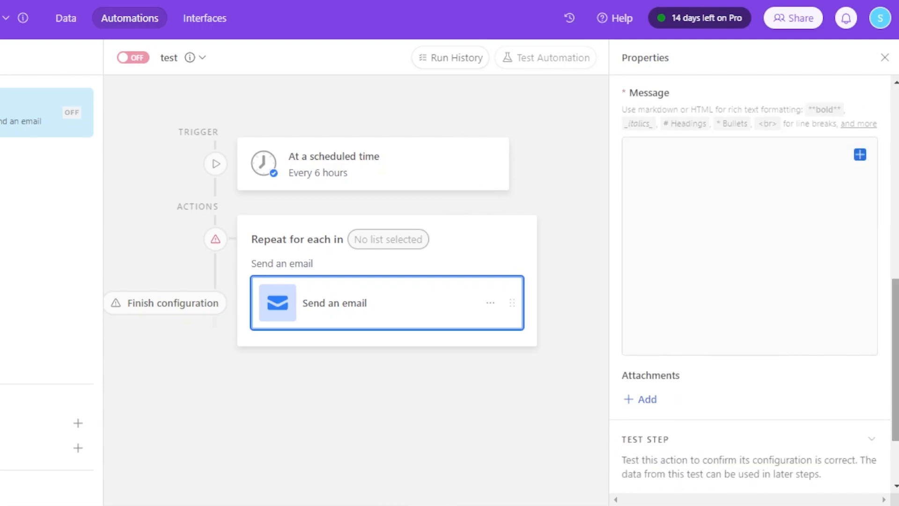
pyautogui.scroll(-2, 756, 284)
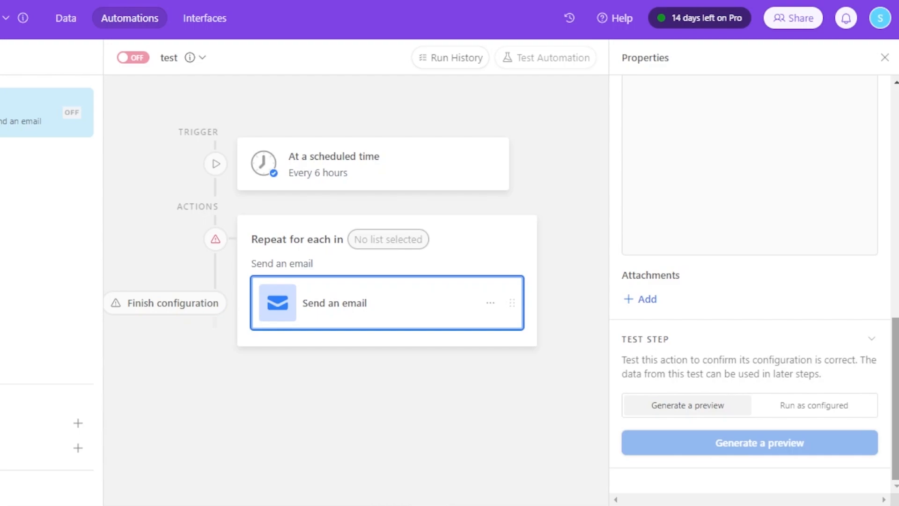
pyautogui.scroll(1, 750, 445)
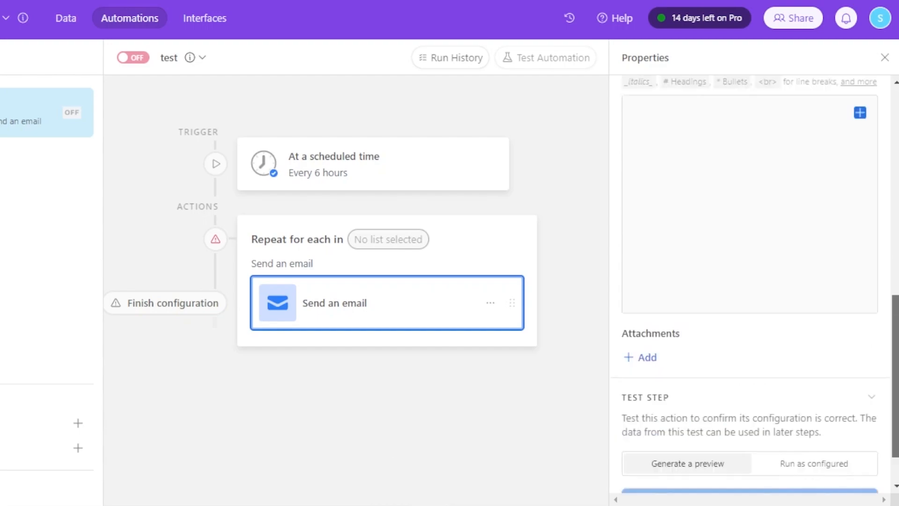
pyautogui.scroll(5, 750, 281)
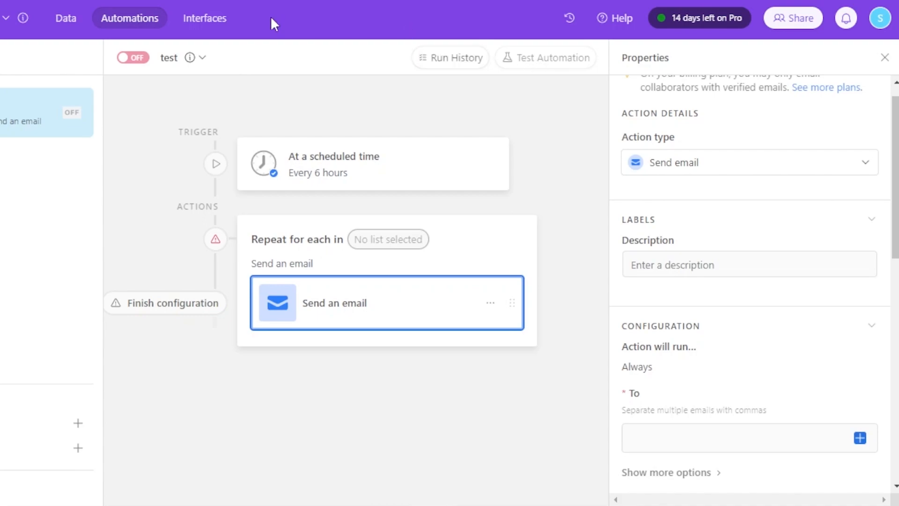
pyautogui.click(35, 60)
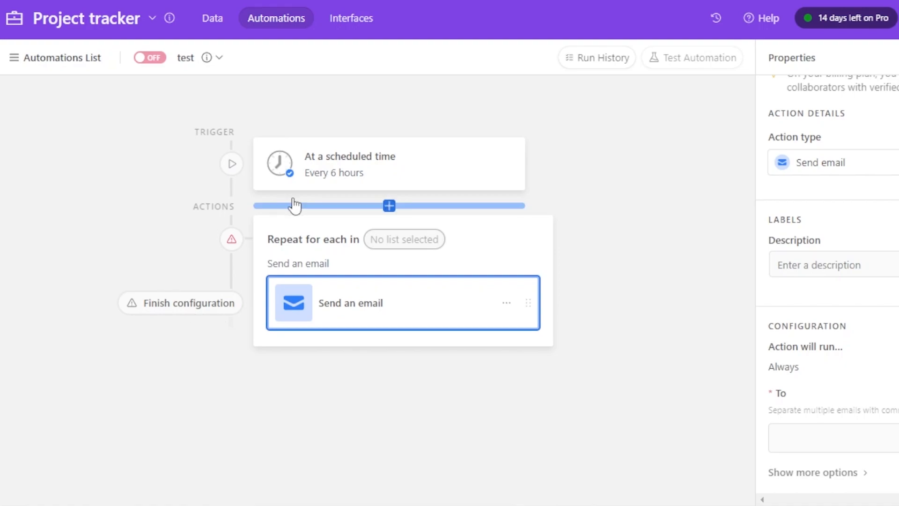
pyautogui.click(287, 21)
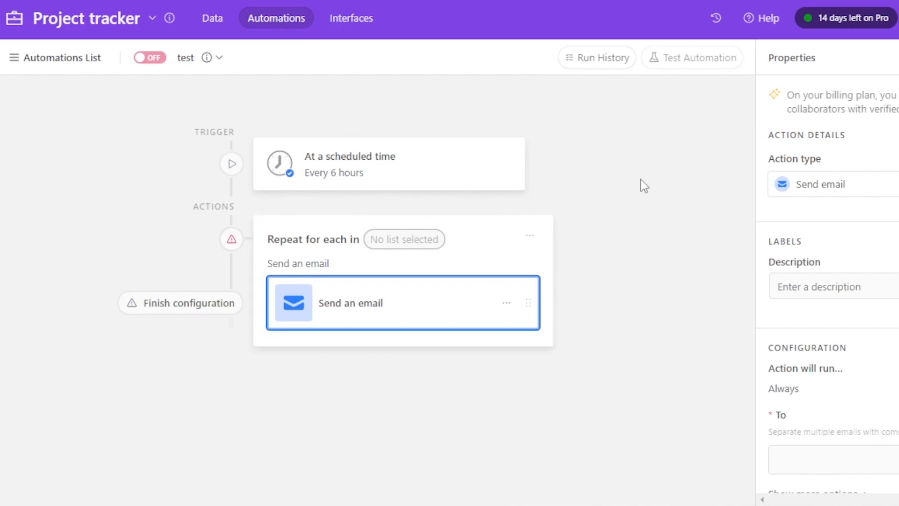
pyautogui.moveTo(895, 197); pyautogui.dragTo(895, 336)
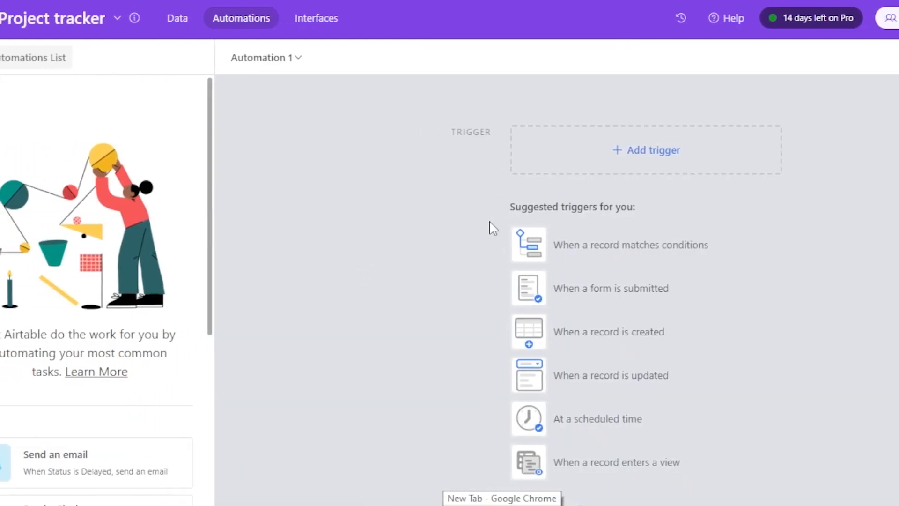
# Add a "When record created" trigger for the "Tasks, timelines, and assignees" table and dismiss the data reference tip.
pyautogui.click(673, 149)
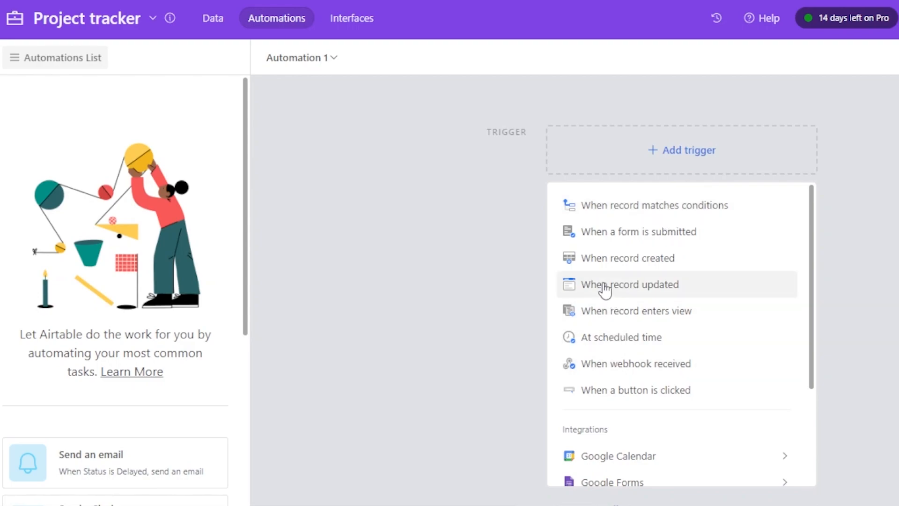
pyautogui.click(638, 258)
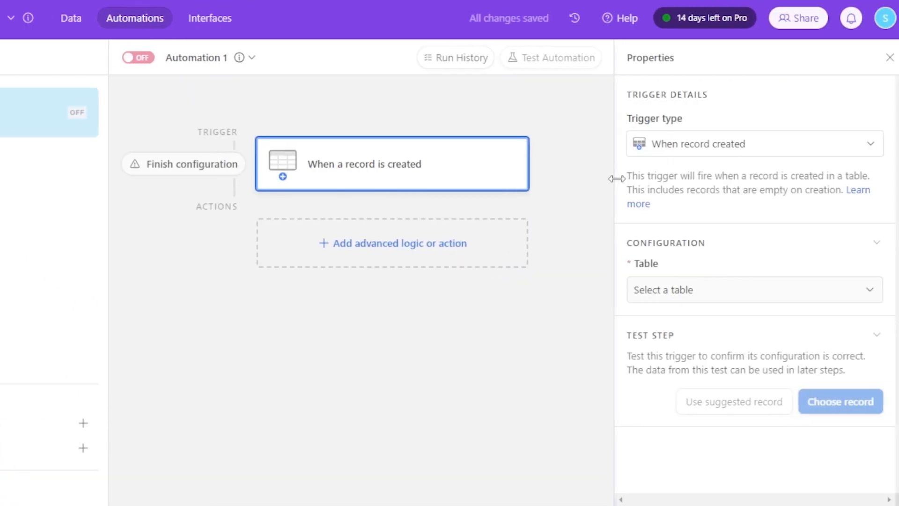
pyautogui.click(735, 288)
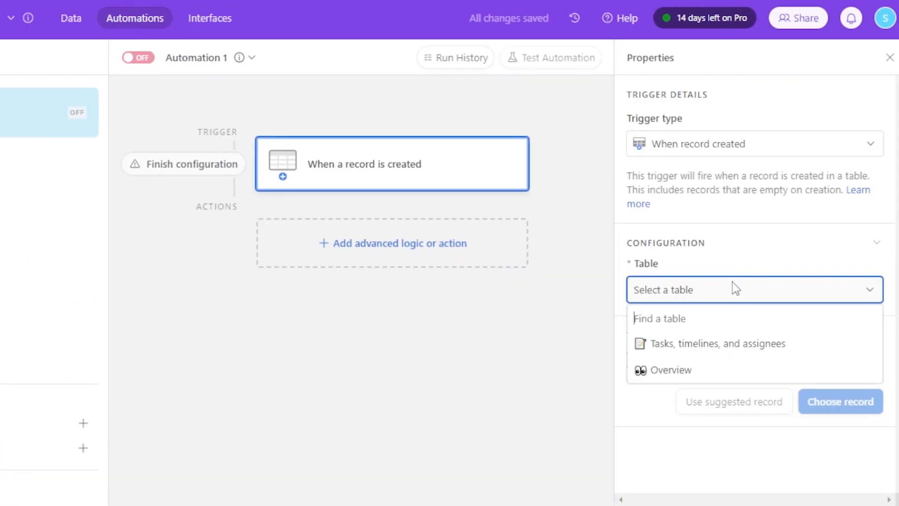
pyautogui.click(678, 352)
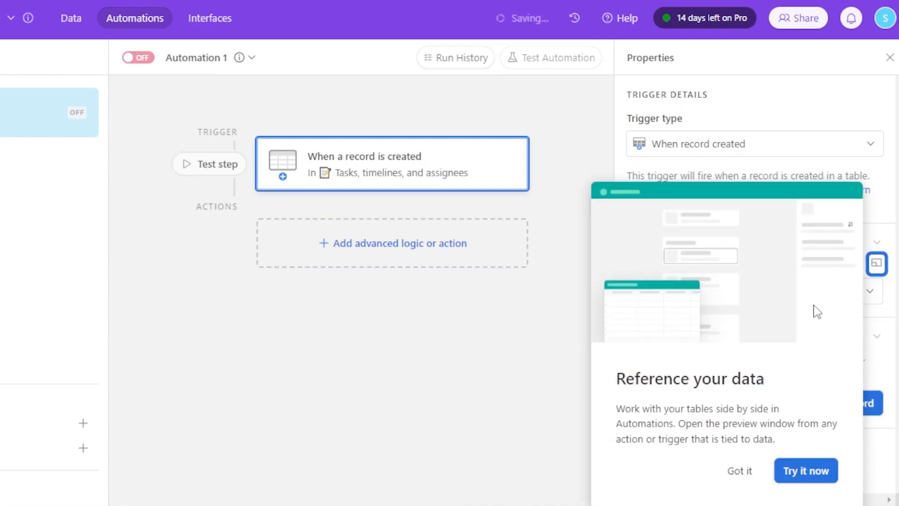
pyautogui.click(746, 468)
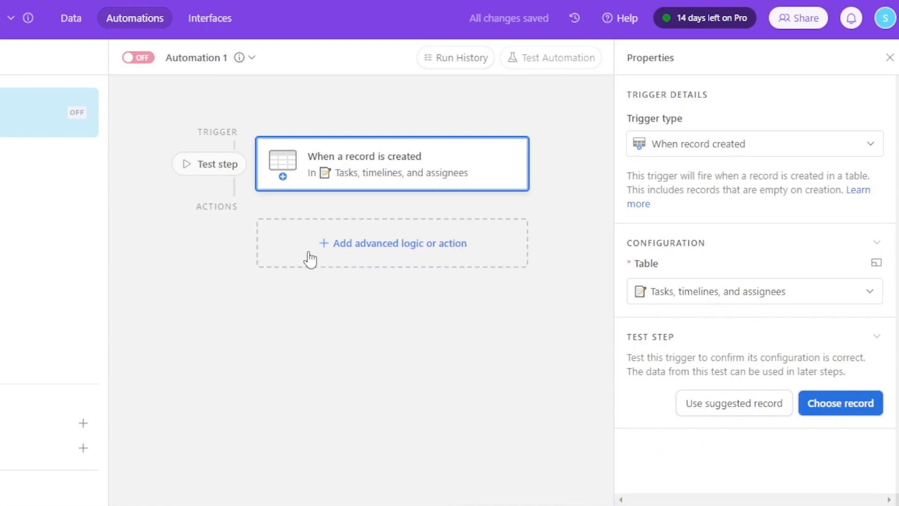
# Add a conditional logic group that runs if Task contains "New tag".
pyautogui.click(363, 261)
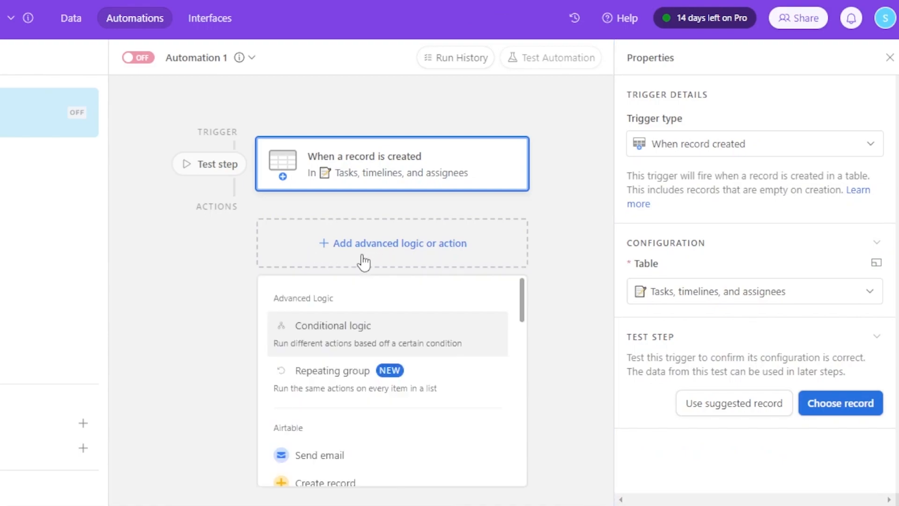
pyautogui.click(308, 348)
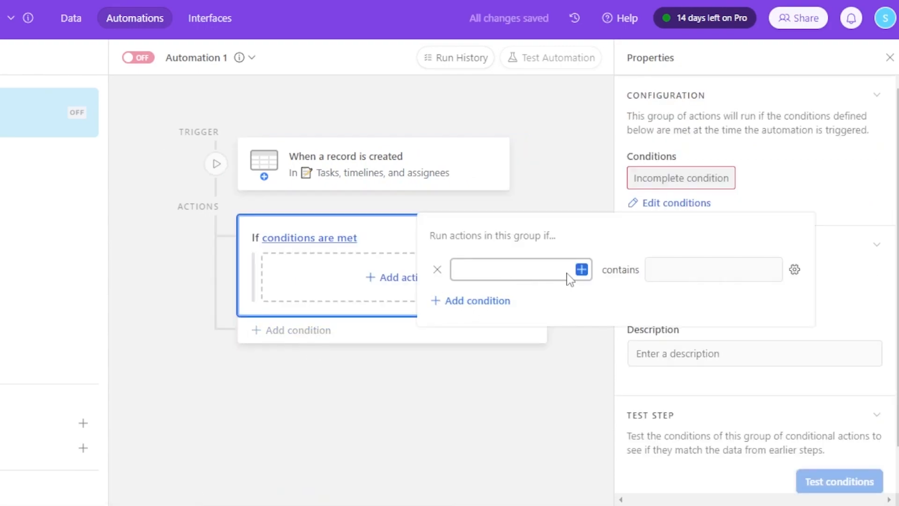
pyautogui.click(581, 270)
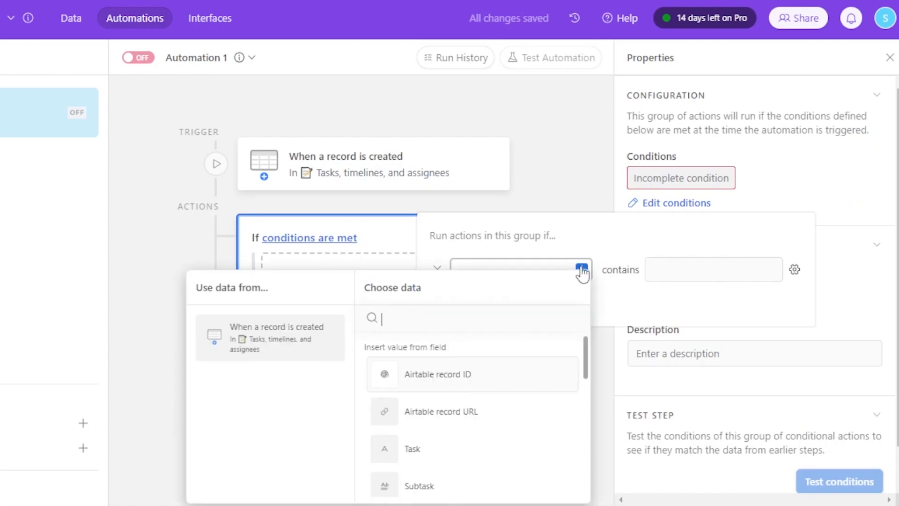
pyautogui.click(386, 455)
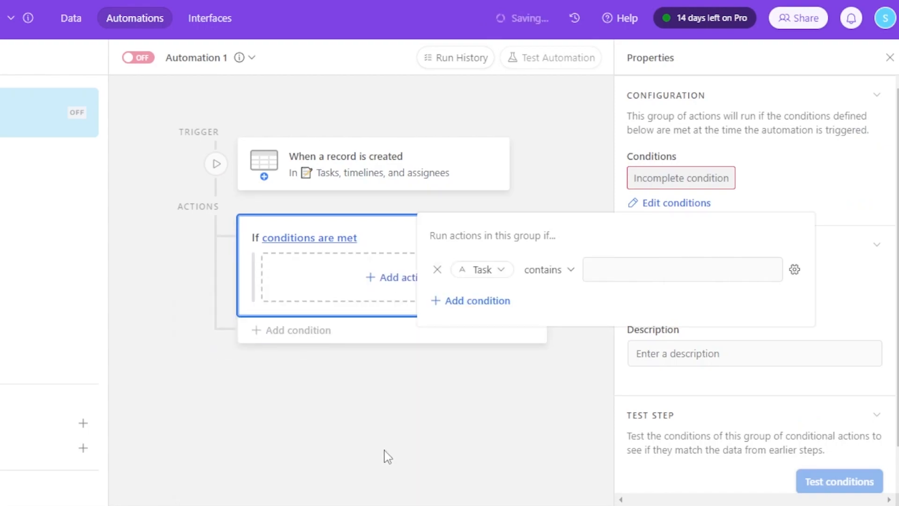
pyautogui.click(660, 270)
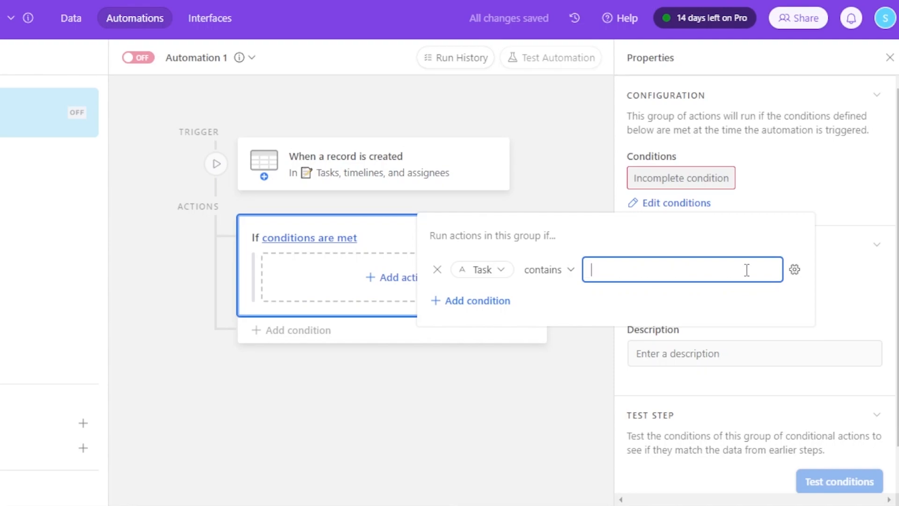
pyautogui.write('New tag')
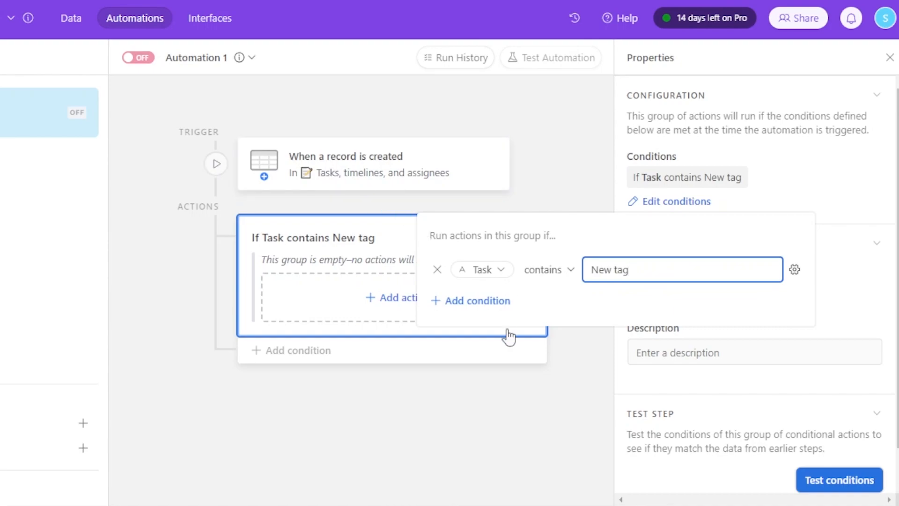
pyautogui.click(589, 353)
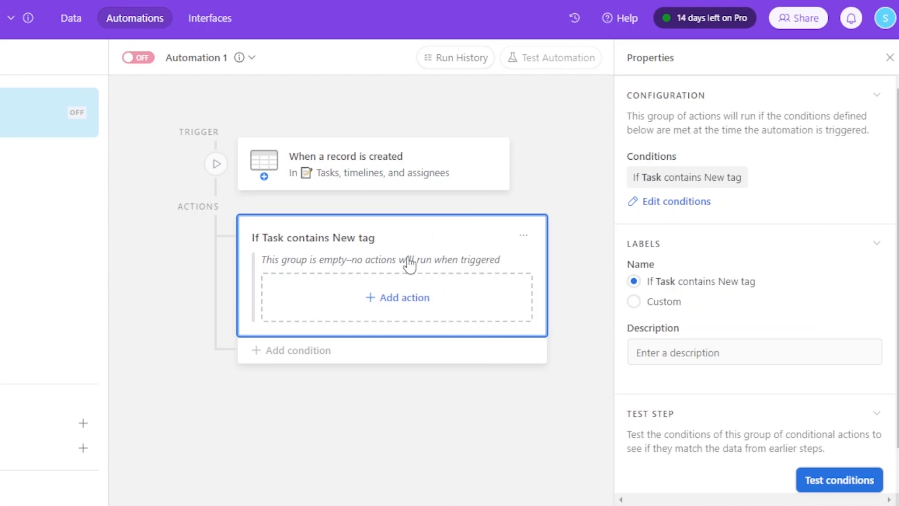
# Add an Update record action inside the conditional group.
pyautogui.click(388, 301)
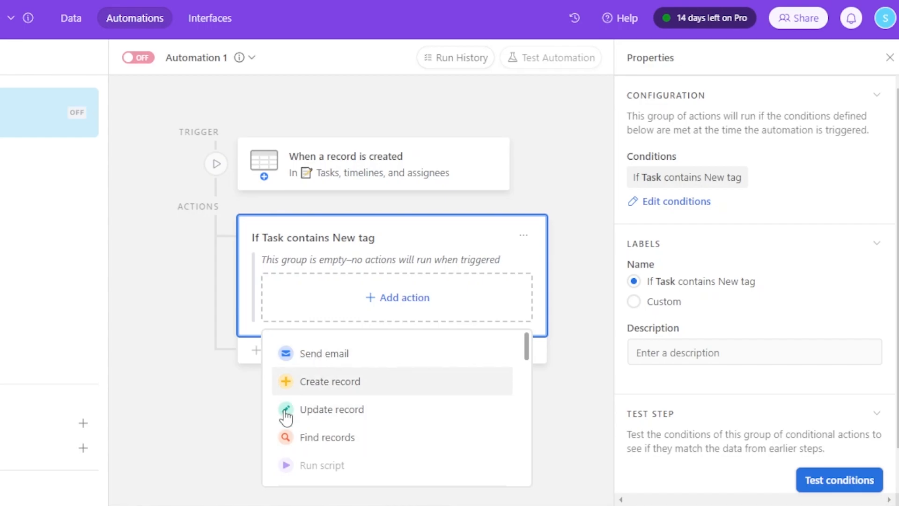
pyautogui.click(344, 410)
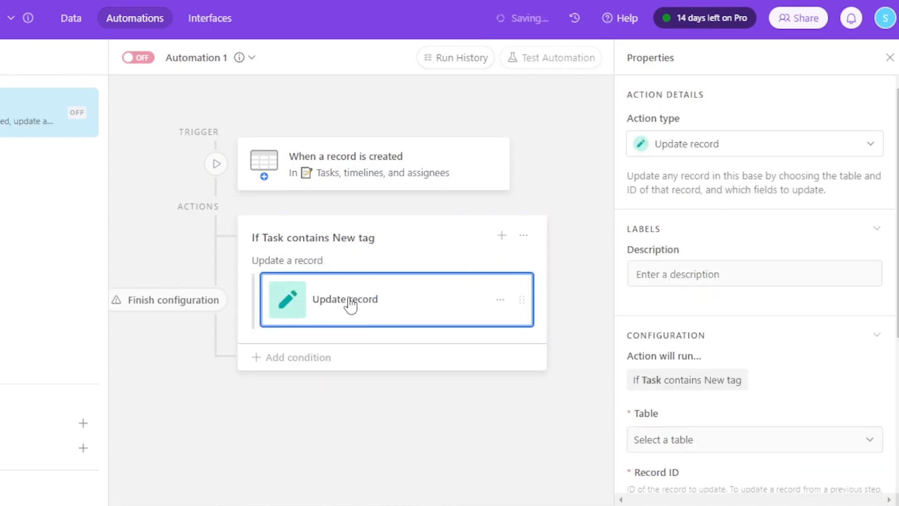
pyautogui.scroll(-2, 796, 180)
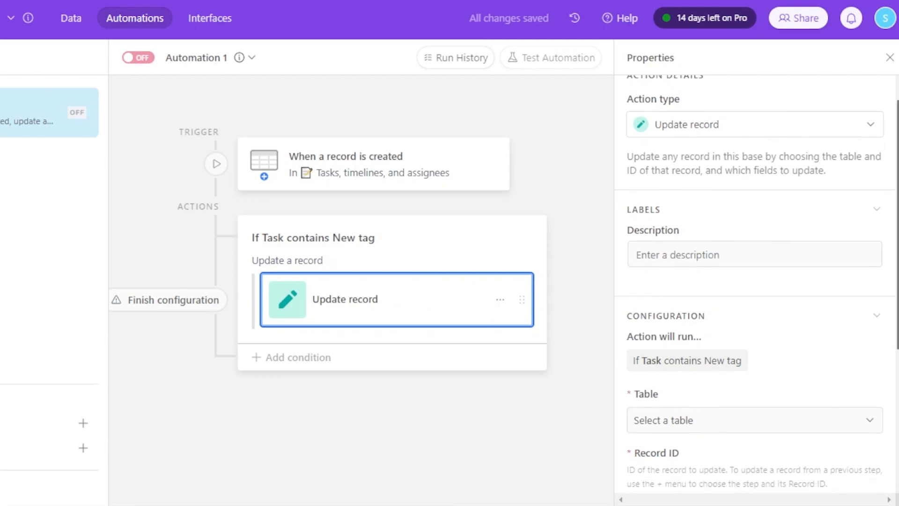
# Set the update action's table to Overview and its record ID to the trigger's Airtable record ID.
pyautogui.click(793, 196)
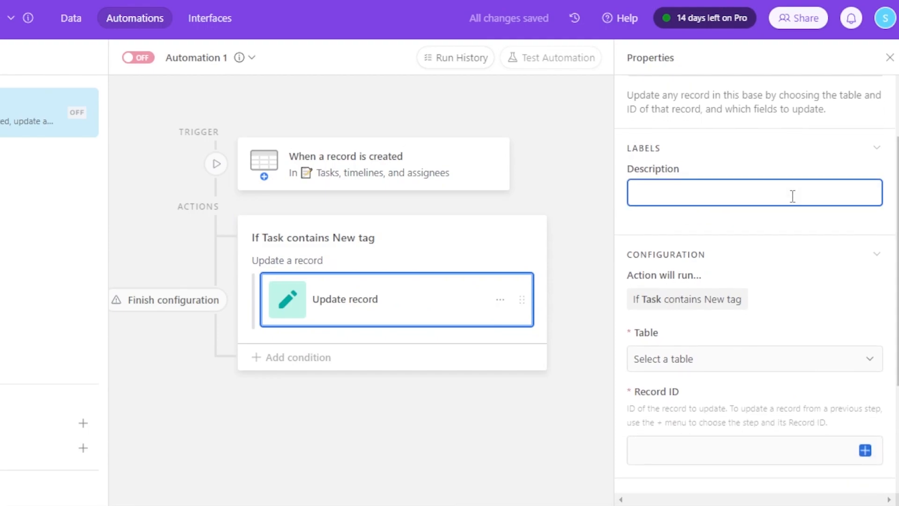
pyautogui.scroll(-3, 664, 183)
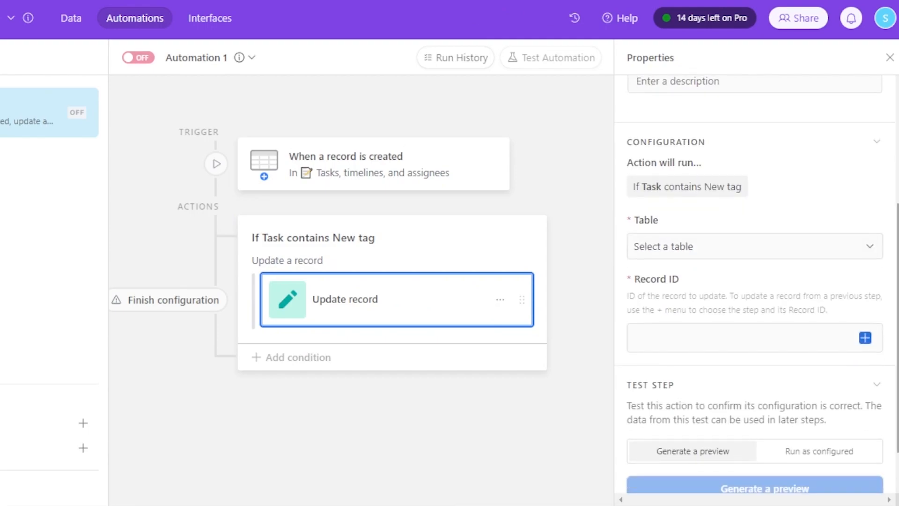
pyautogui.click(706, 255)
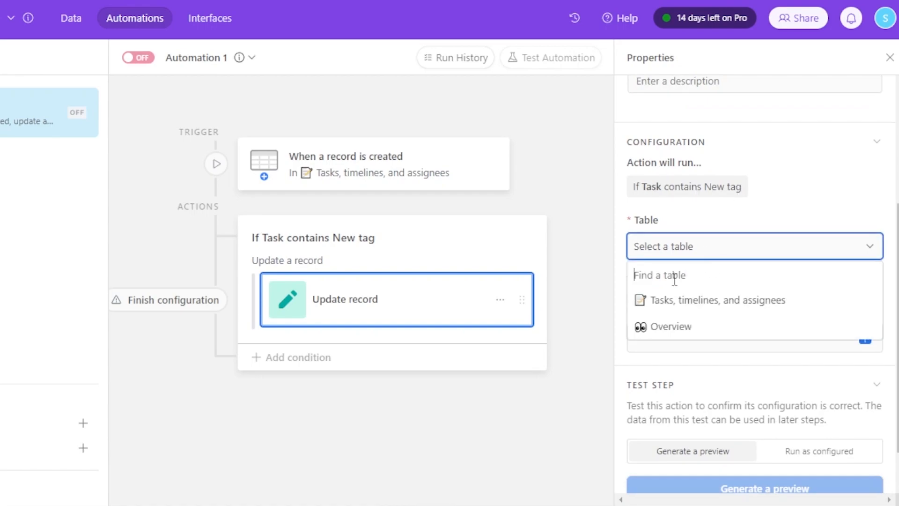
pyautogui.click(662, 326)
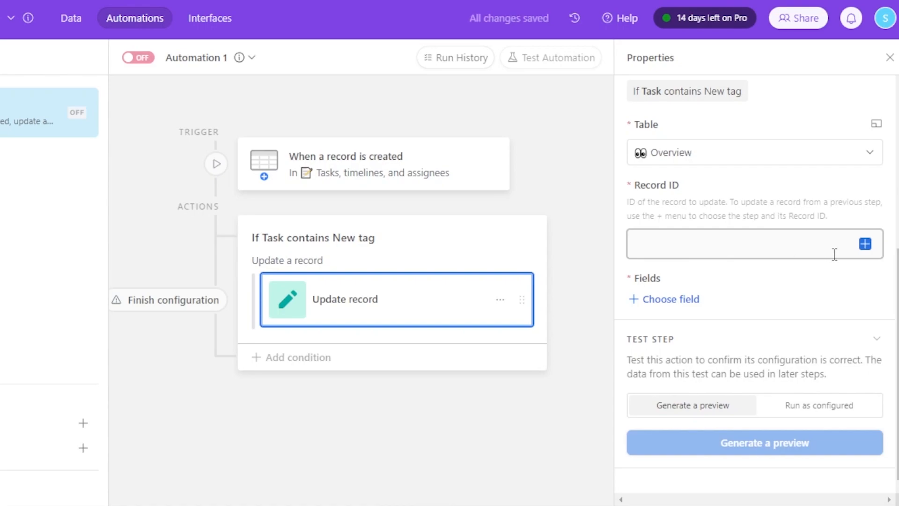
pyautogui.click(865, 245)
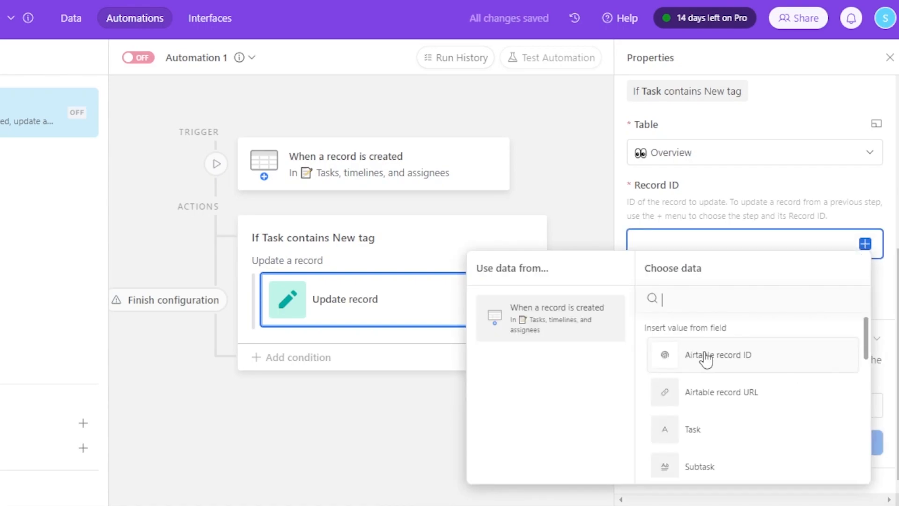
pyautogui.click(706, 356)
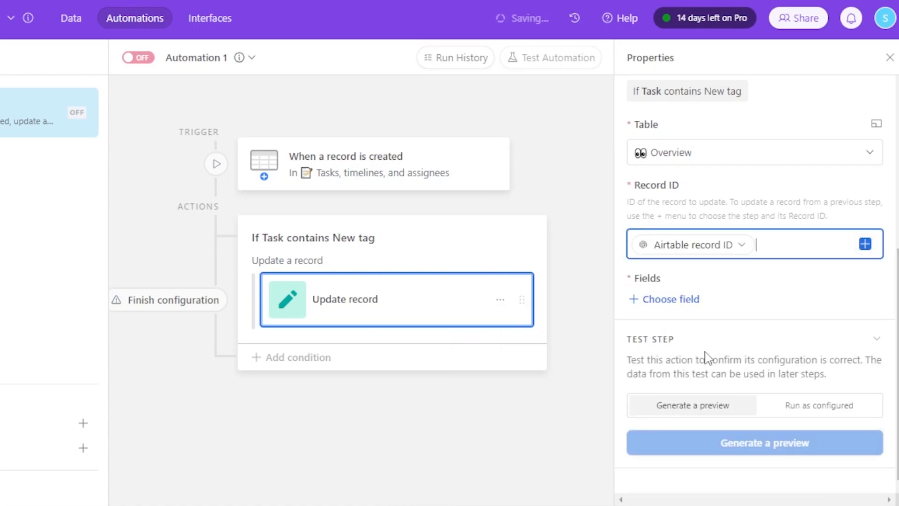
# Have the update action set the Status field to Planning.
pyautogui.click(664, 299)
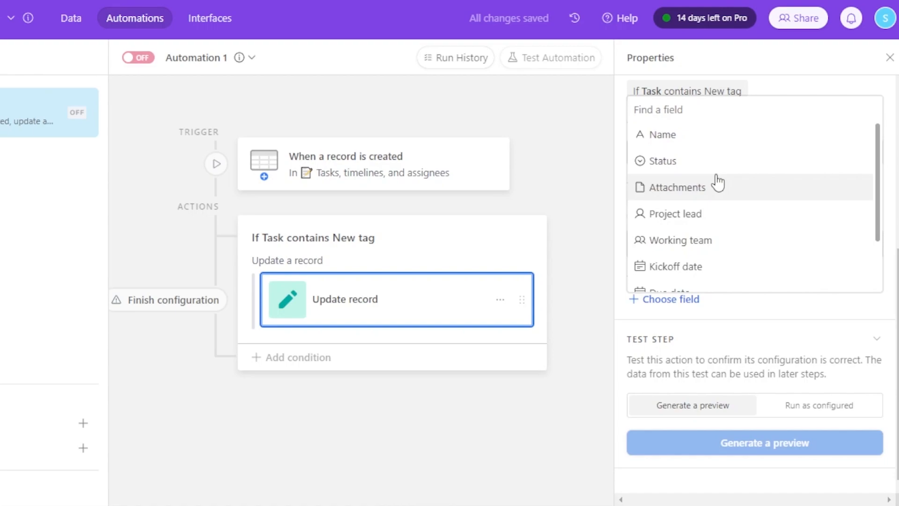
pyautogui.click(665, 162)
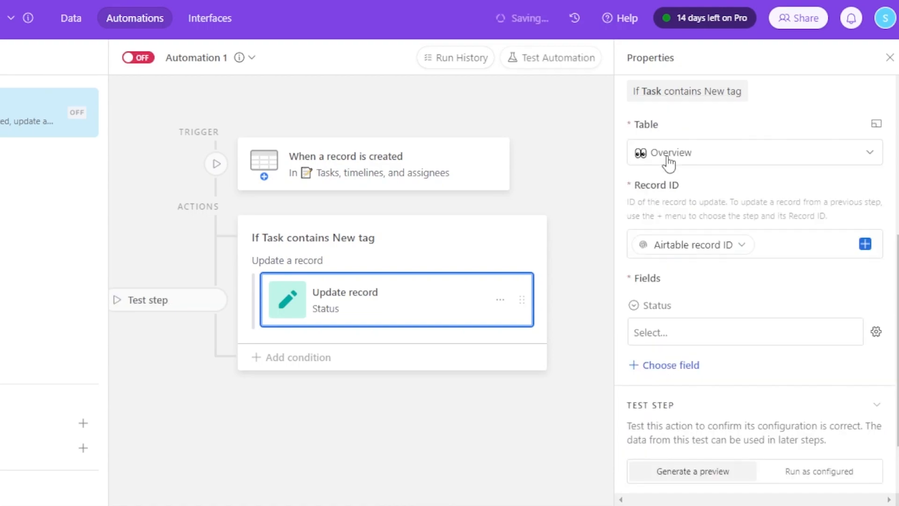
pyautogui.click(684, 330)
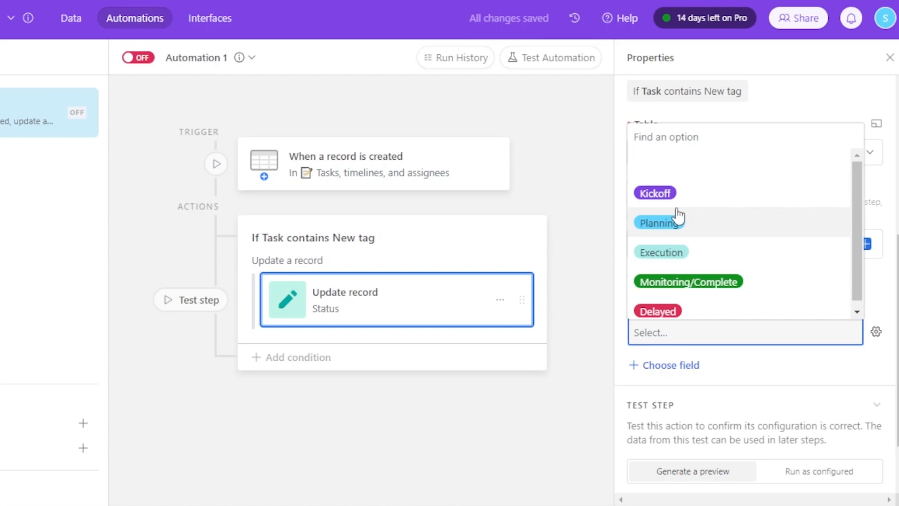
pyautogui.click(697, 224)
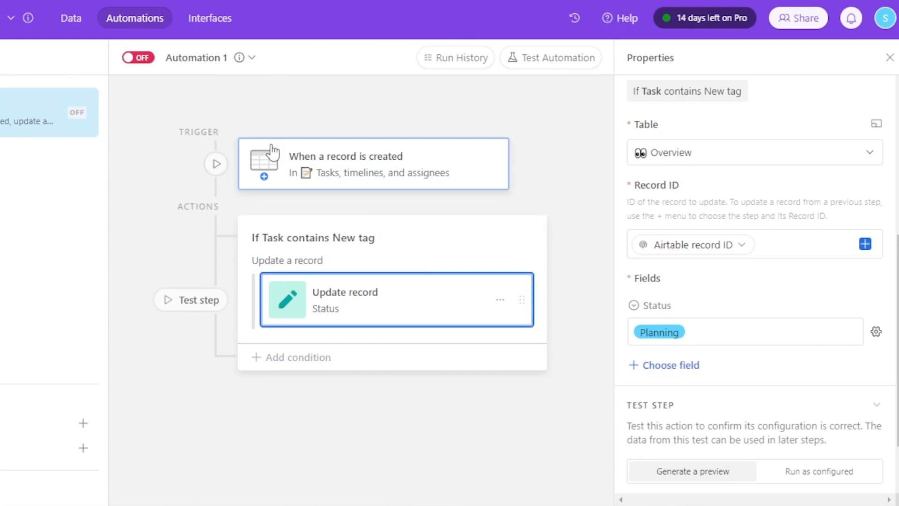
# Turn Automation 1 on, review the Update record action's properties, and turn the automation back off.
pyautogui.click(131, 65)
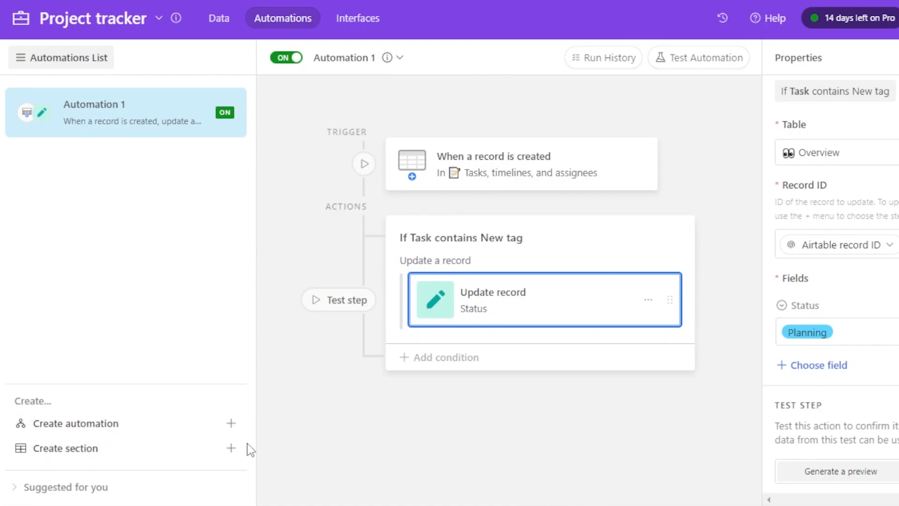
pyautogui.moveTo(605, 330)
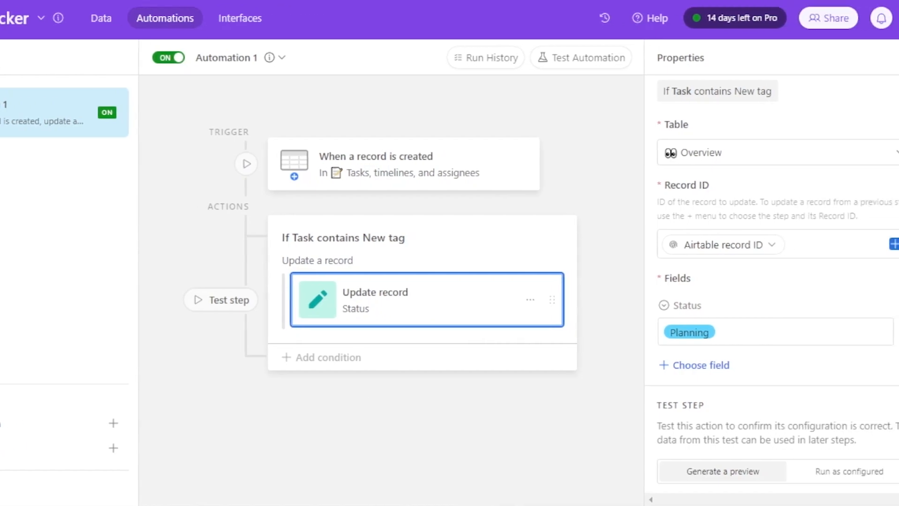
pyautogui.scroll(5, 885, 96)
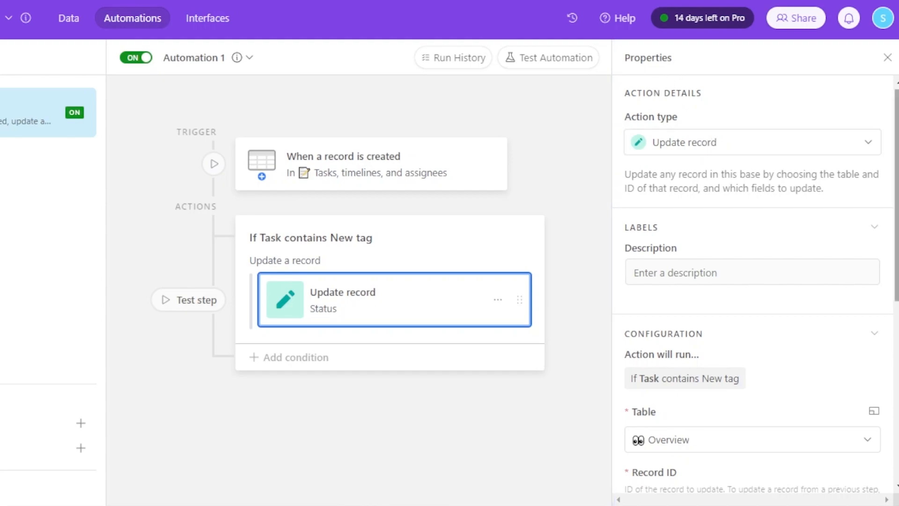
pyautogui.scroll(-2, 707, 146)
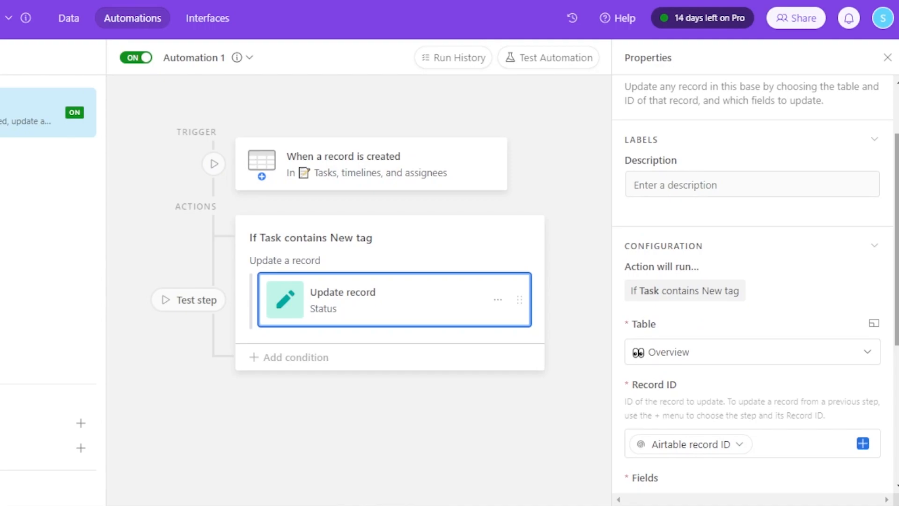
pyautogui.scroll(-5, 754, 280)
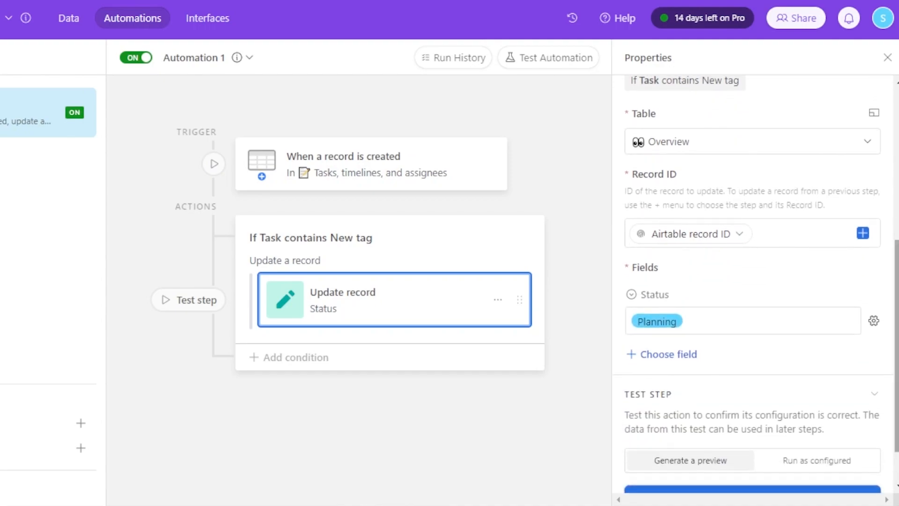
pyautogui.scroll(-1, 756, 282)
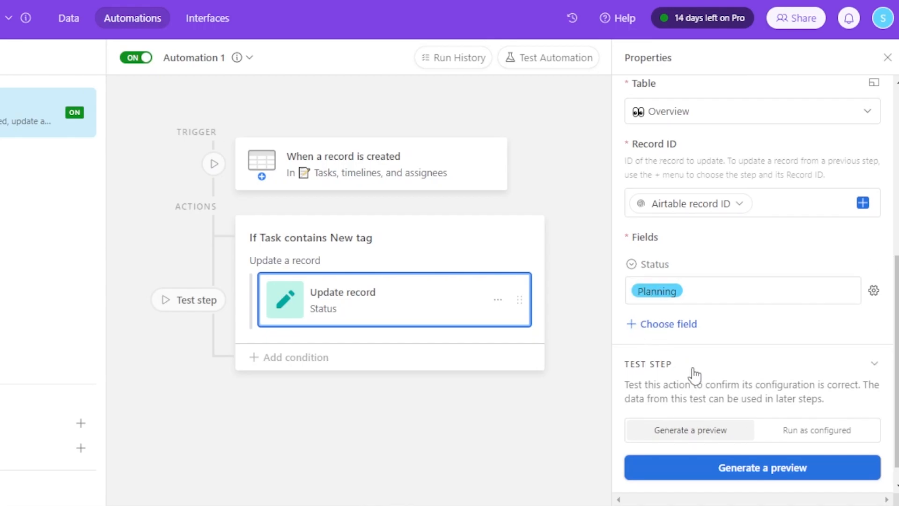
pyautogui.scroll(8, 679, 287)
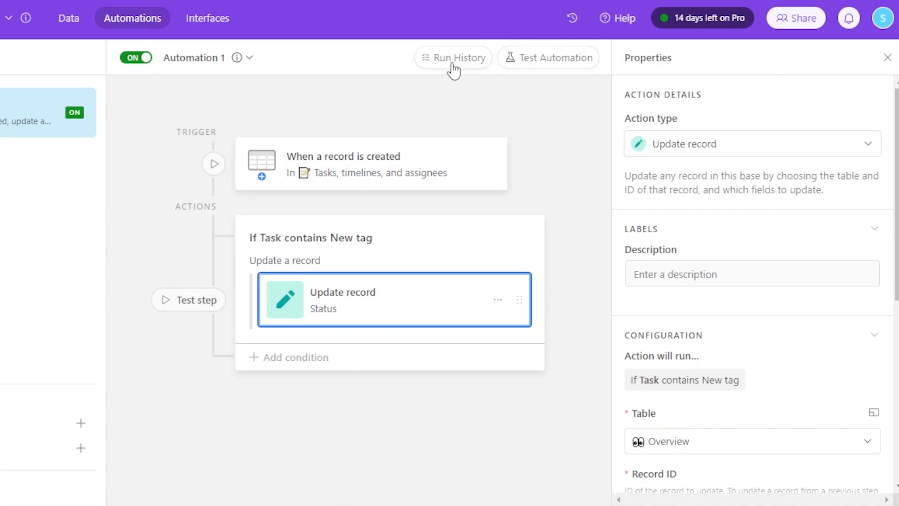
pyautogui.click(145, 61)
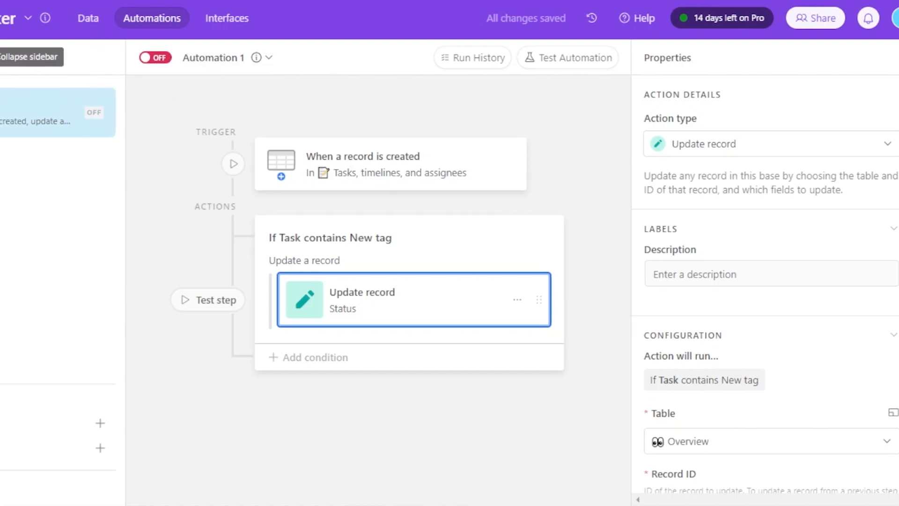
# Collapse the automations list and return to the base's data tables, leaving the automation off and dismissing the "Add more to your base" tip.
pyautogui.click(66, 59)
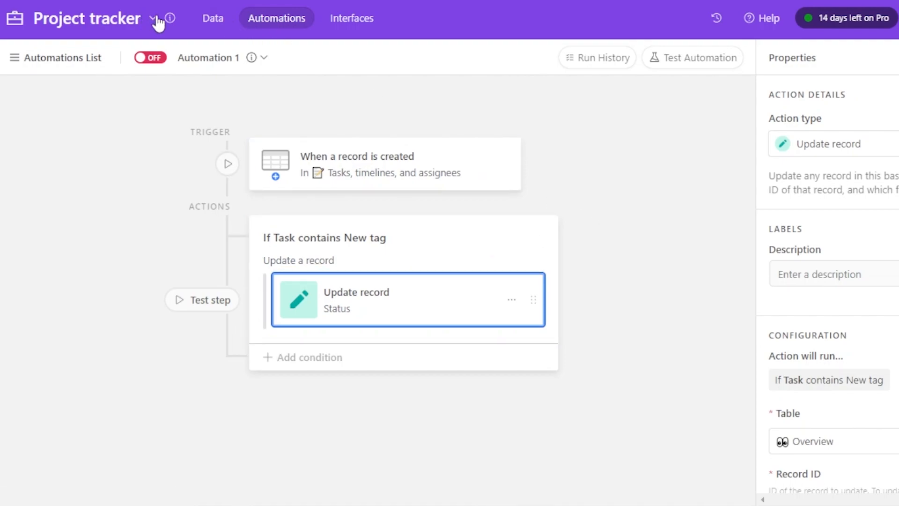
pyautogui.click(93, 23)
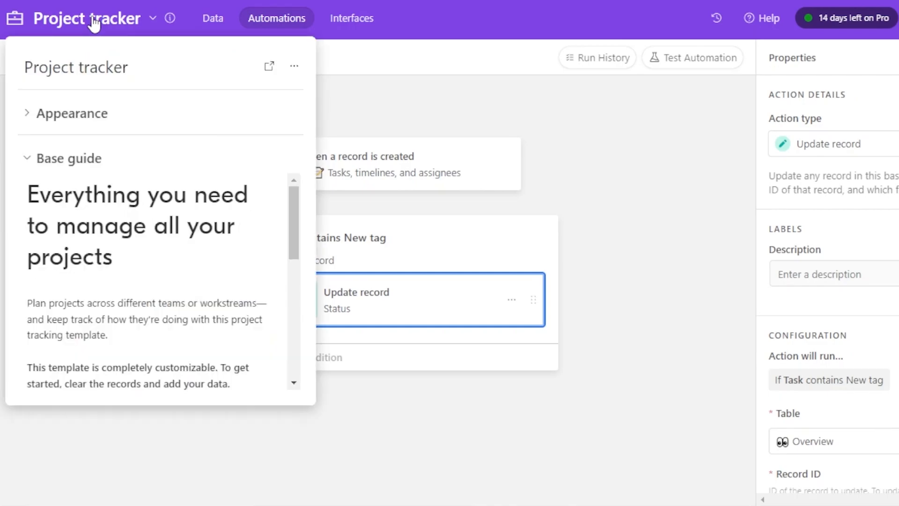
pyautogui.click(215, 19)
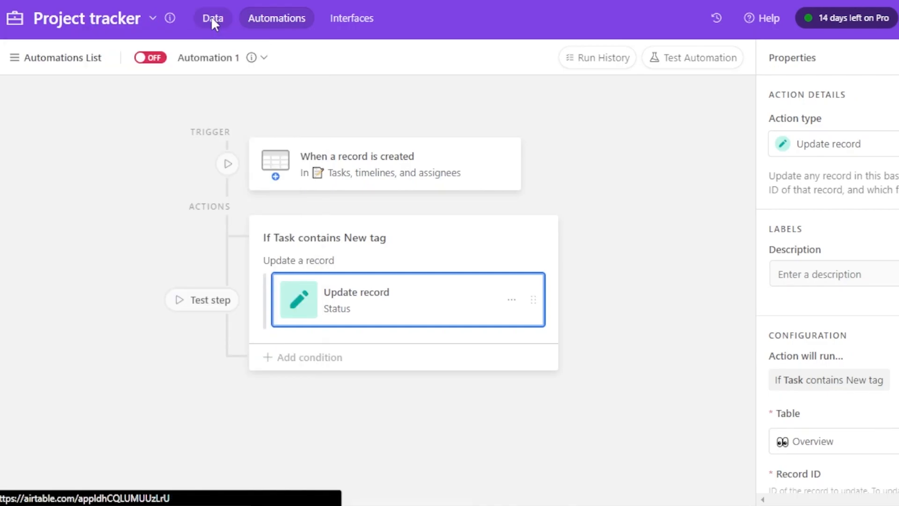
pyautogui.click(212, 18)
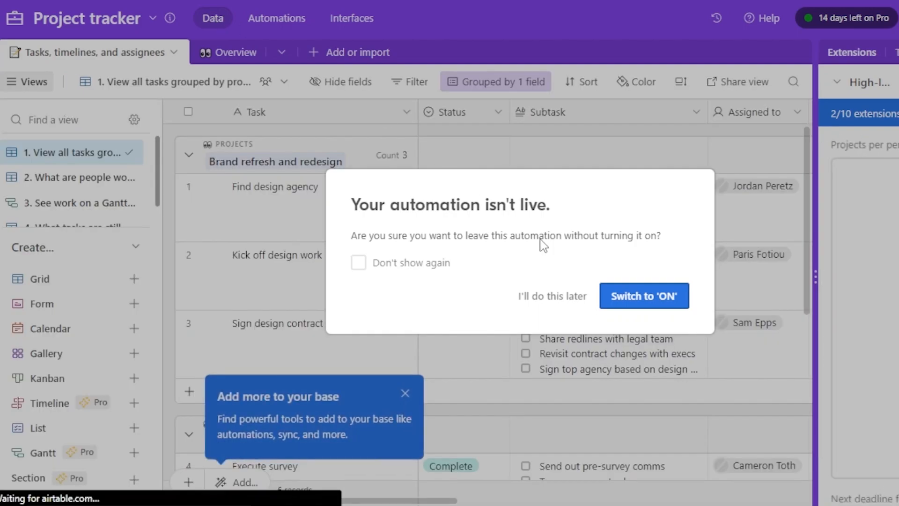
pyautogui.click(546, 296)
pyautogui.click(405, 393)
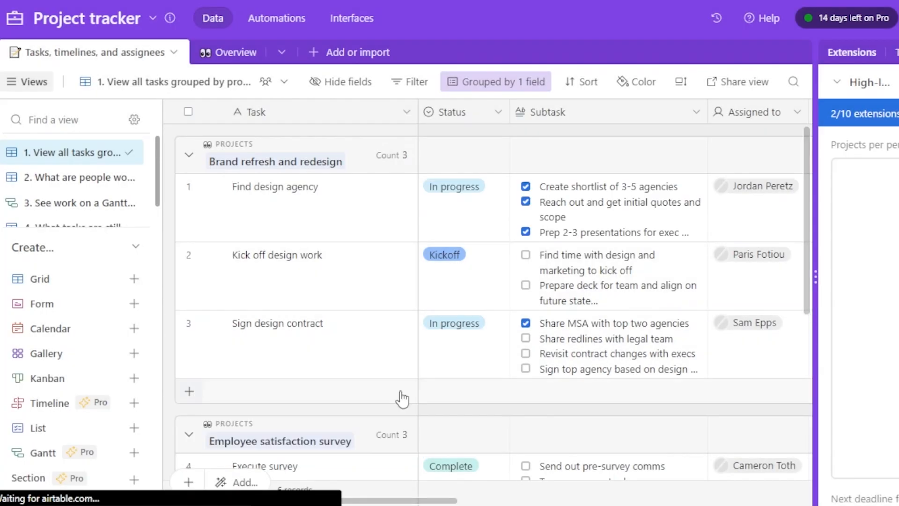